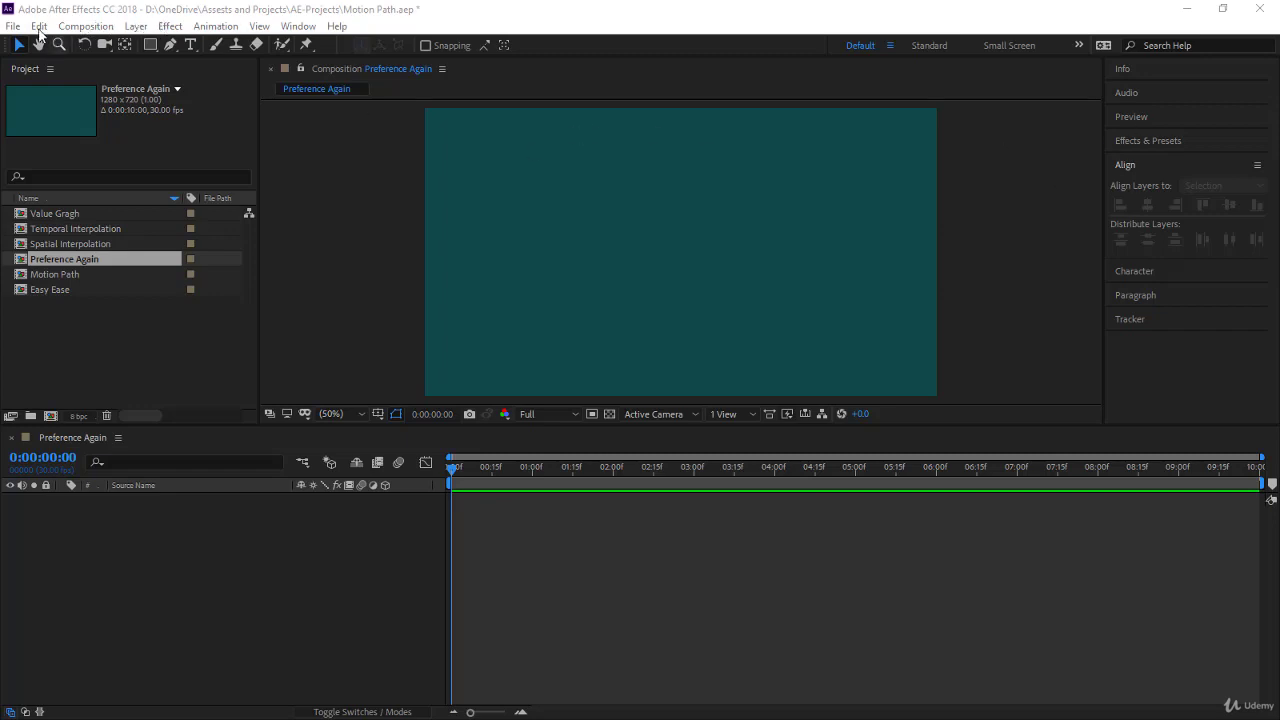
Set Path Point and Handle Size to 5 pixels, keeping Default Spatial Interpolation to Linear checked.
{"action": "left_click", "coordinate": [40, 27]}
{"action": "mouse_move", "coordinate": [84, 471]}
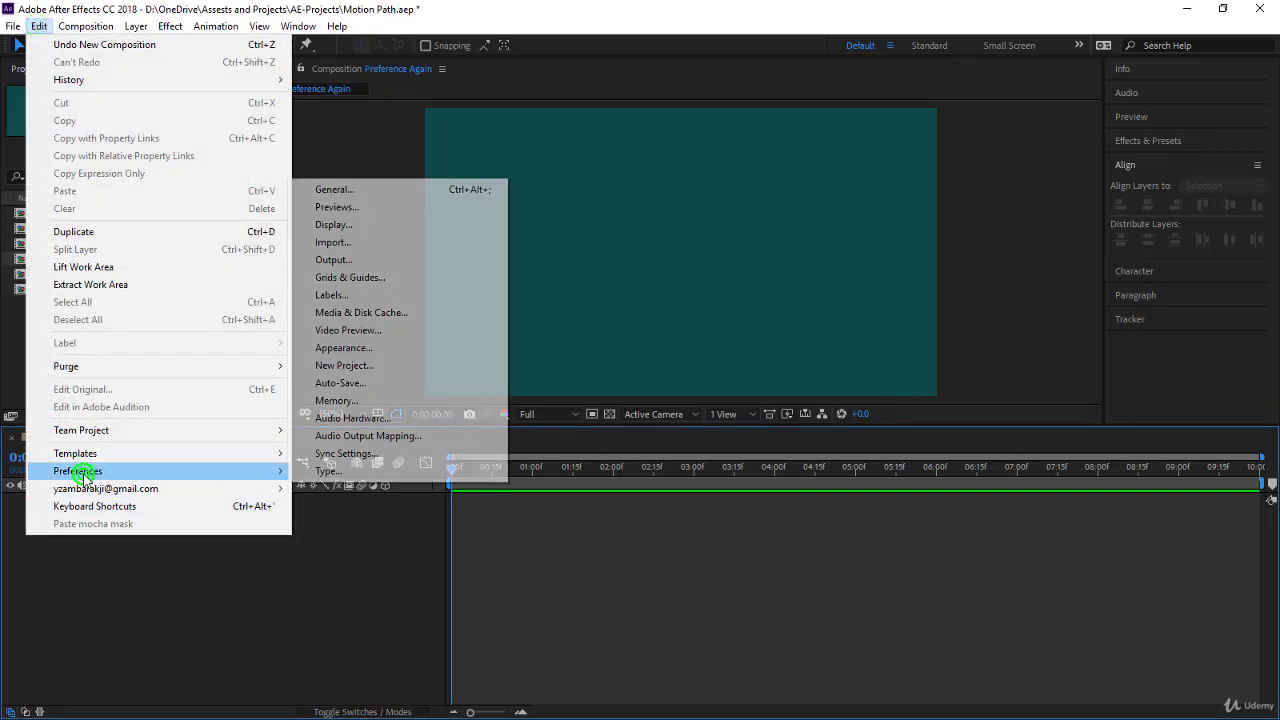
{"action": "left_click", "coordinate": [377, 194]}
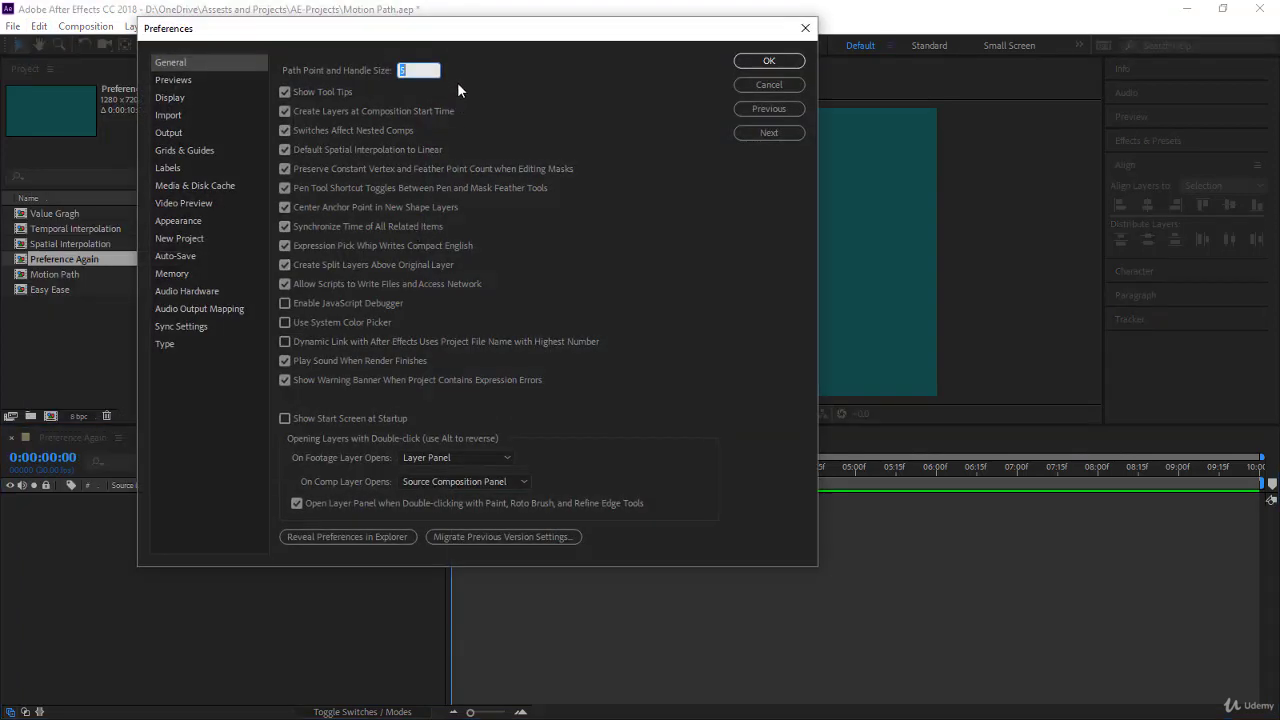
{"action": "left_click", "coordinate": [487, 42]}
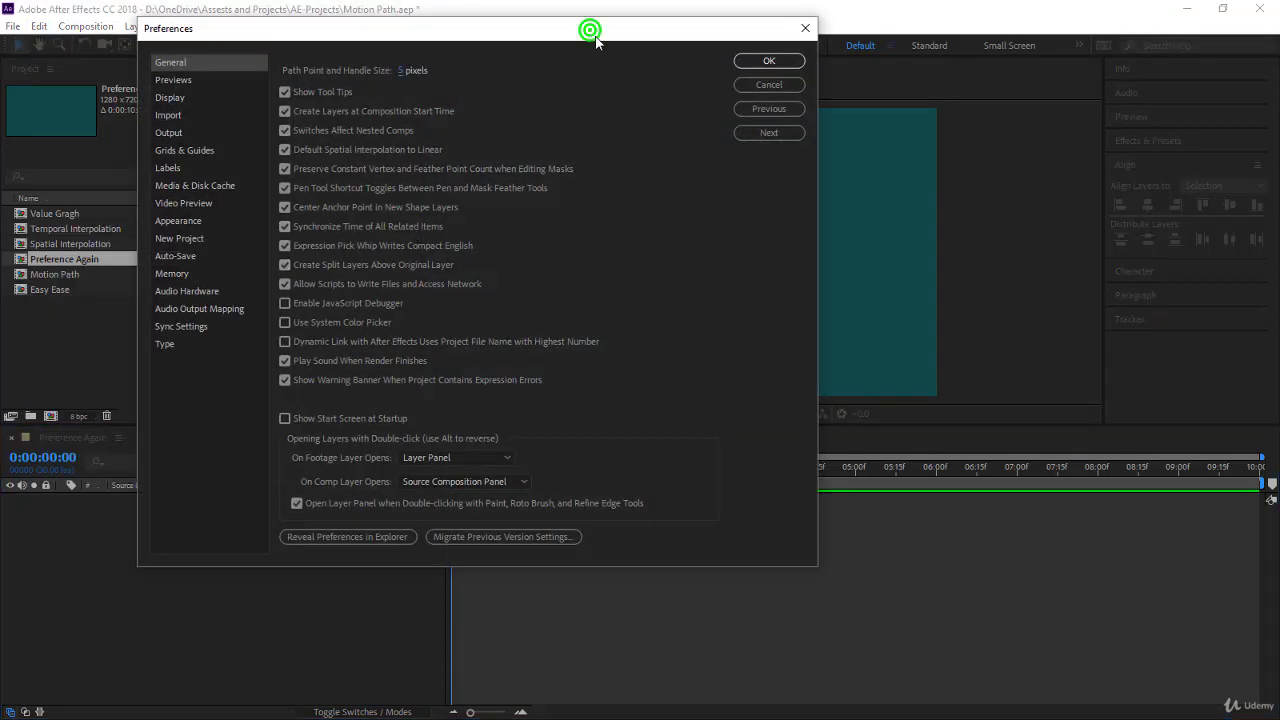
{"action": "left_click_drag", "start_coordinate": [593, 28], "coordinate": [716, 96]}
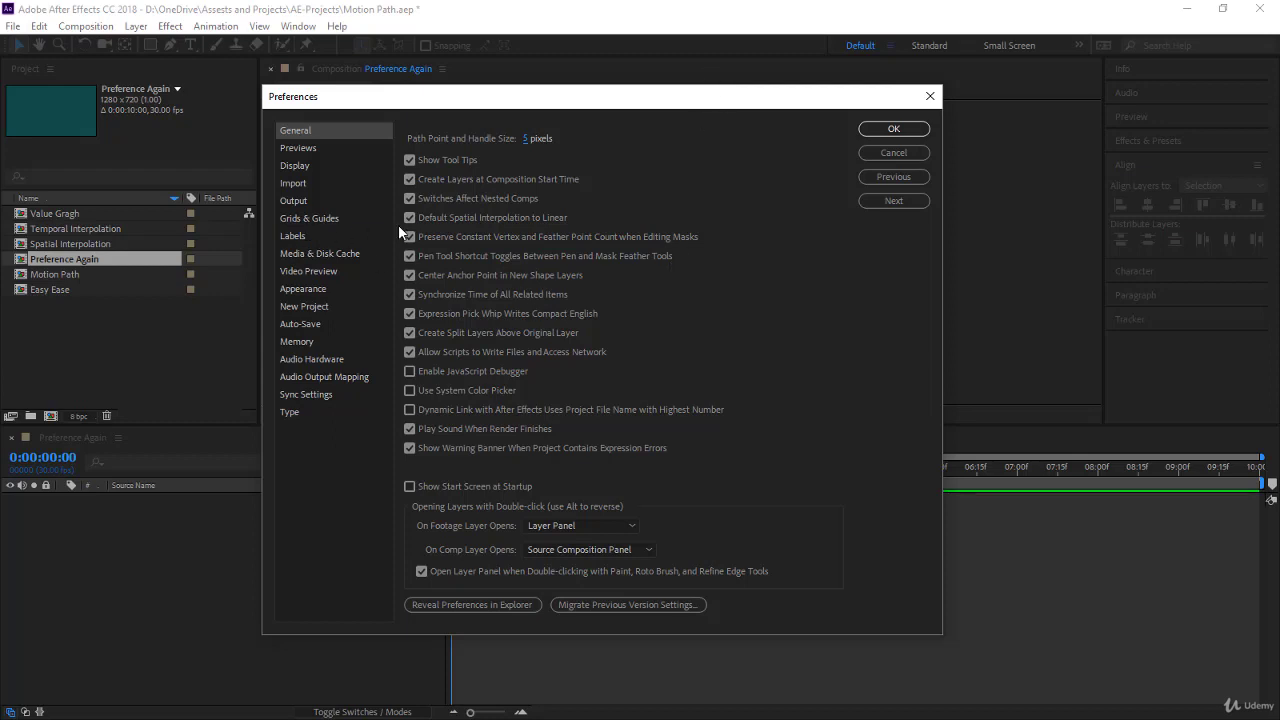
{"action": "left_click", "coordinate": [556, 218]}
Draw an orange square with the Rectangle tool on the composition's left side.
{"action": "left_click", "coordinate": [894, 129]}
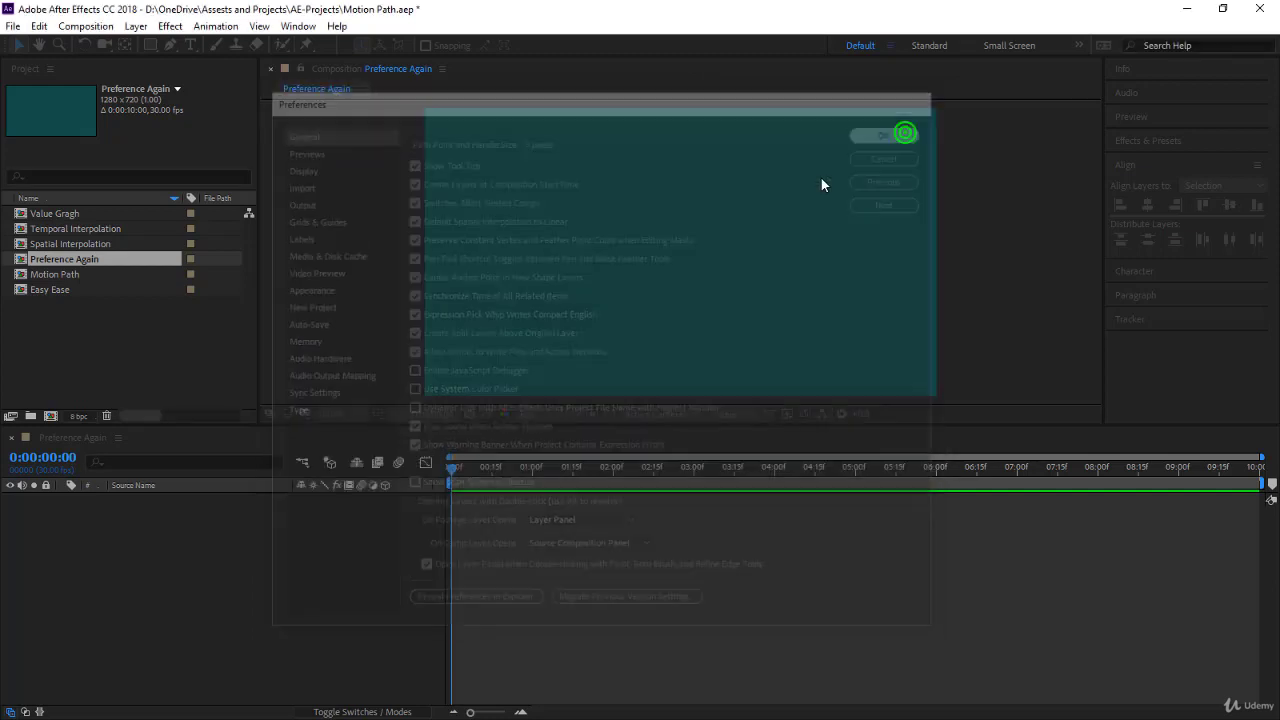
{"action": "left_click", "coordinate": [150, 45]}
{"action": "left_click_drag", "start_coordinate": [466, 228], "coordinate": [520, 282]}
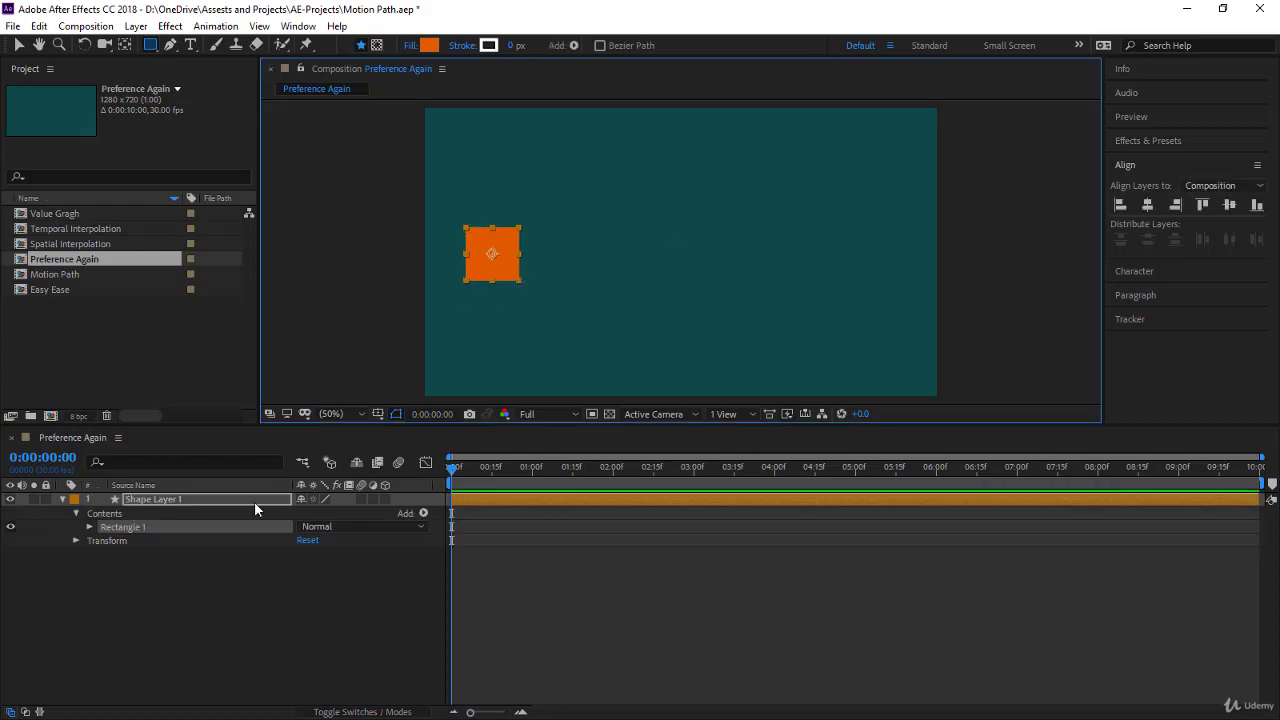
Keyframe the square's Position from 168,364 at 0:00 to 1080,364 at 2:00.
{"action": "key", "text": "p"}
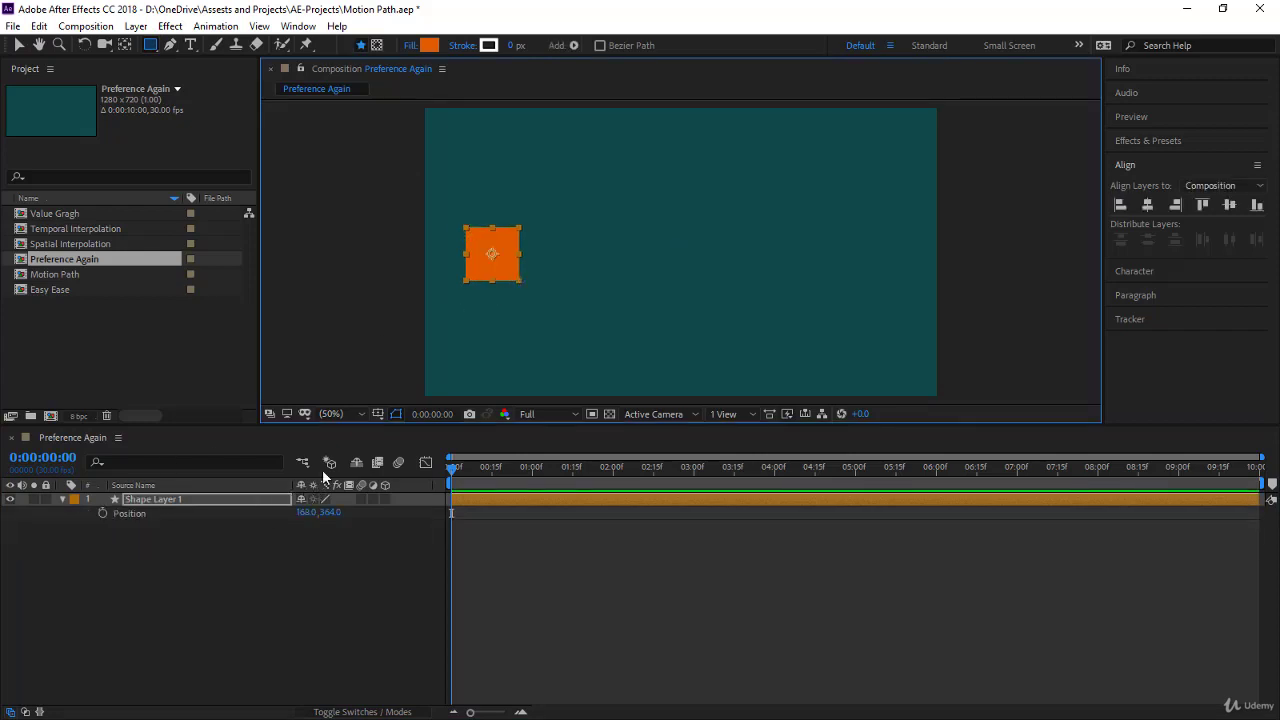
{"action": "left_click", "coordinate": [102, 513]}
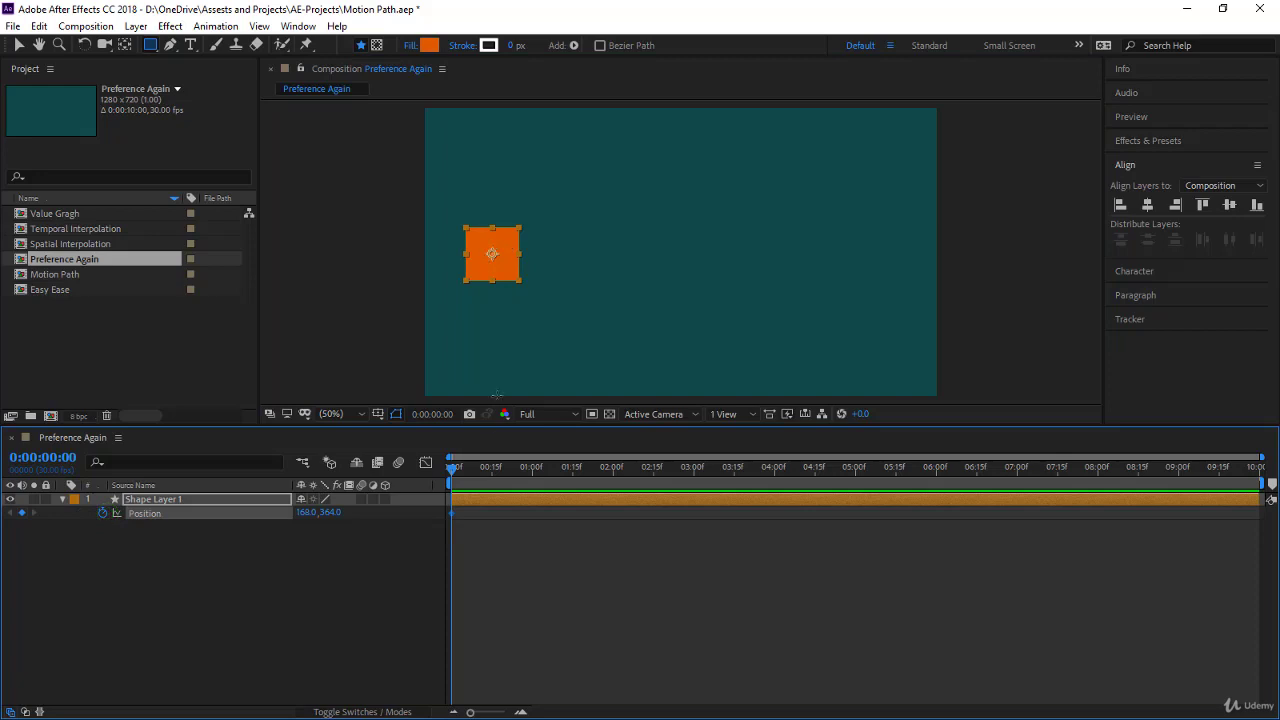
{"action": "left_click_drag", "start_coordinate": [455, 468], "coordinate": [618, 485]}
{"action": "key", "text": "v"}
{"action": "left_click_drag", "start_coordinate": [503, 280], "coordinate": [871, 287]}
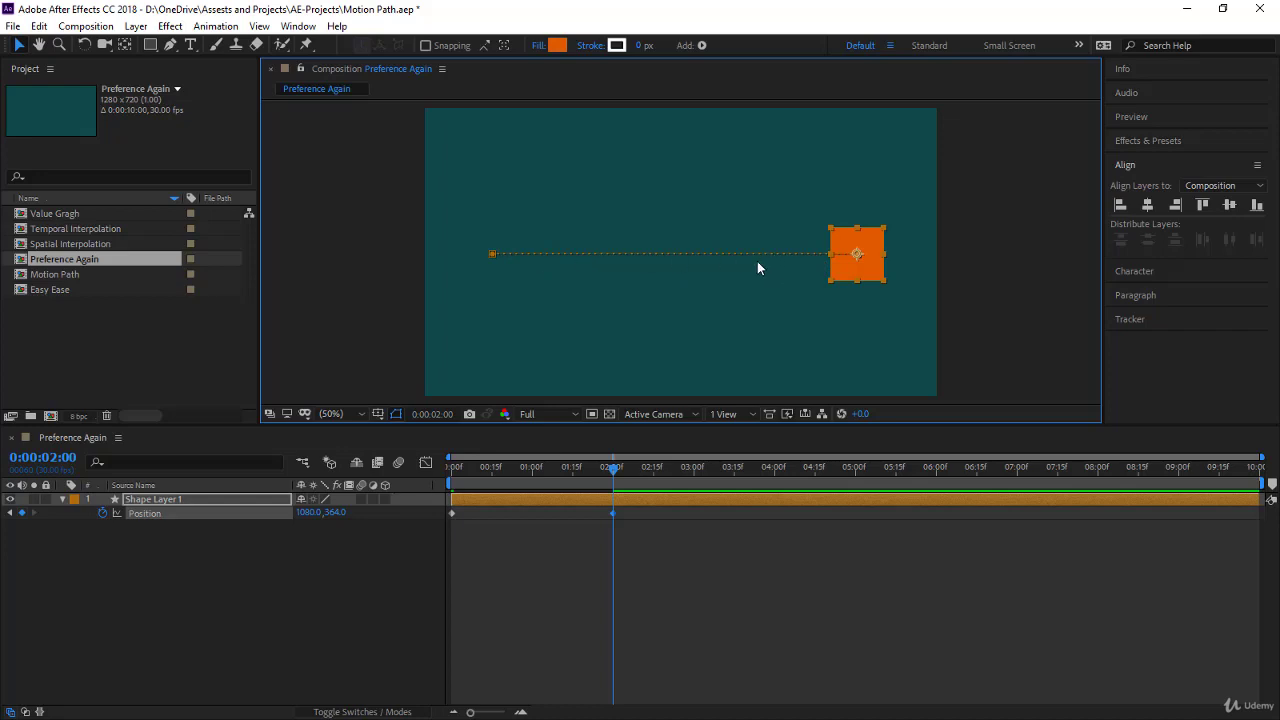
{"action": "left_click", "coordinate": [339, 316]}
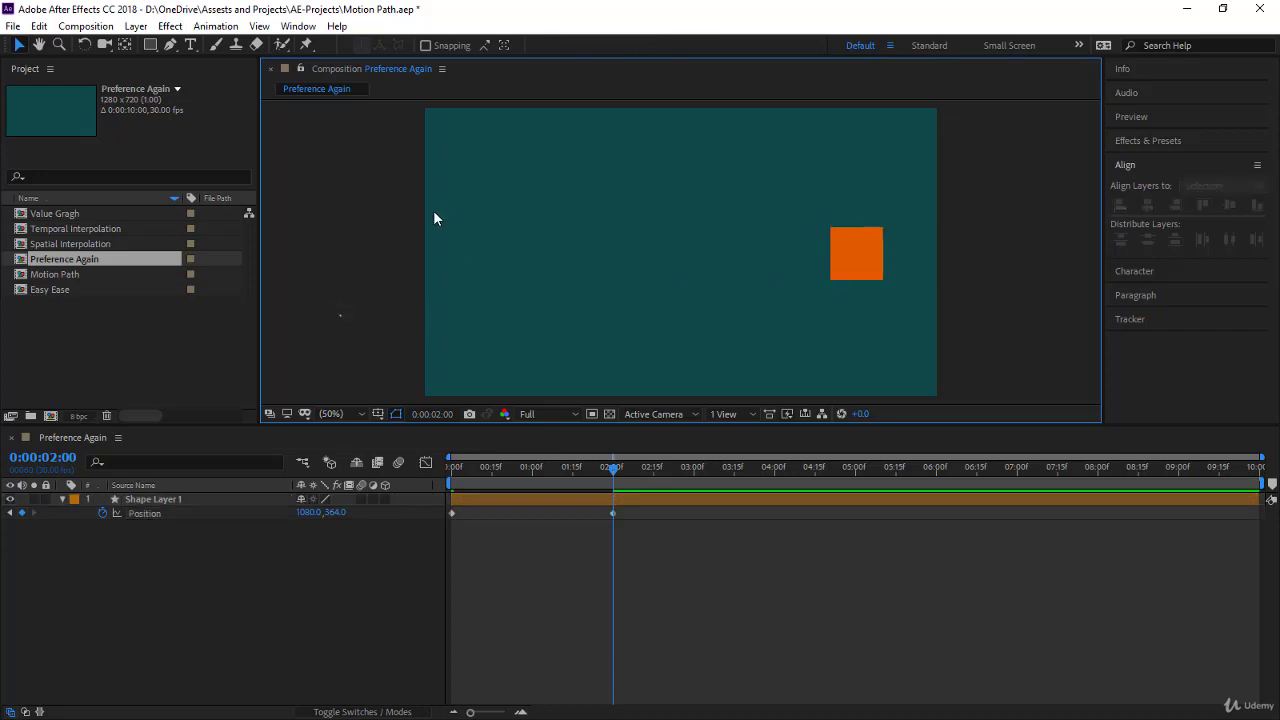
Uncheck Default Spatial Interpolation to Linear in General Preferences.
{"action": "left_click", "coordinate": [39, 26]}
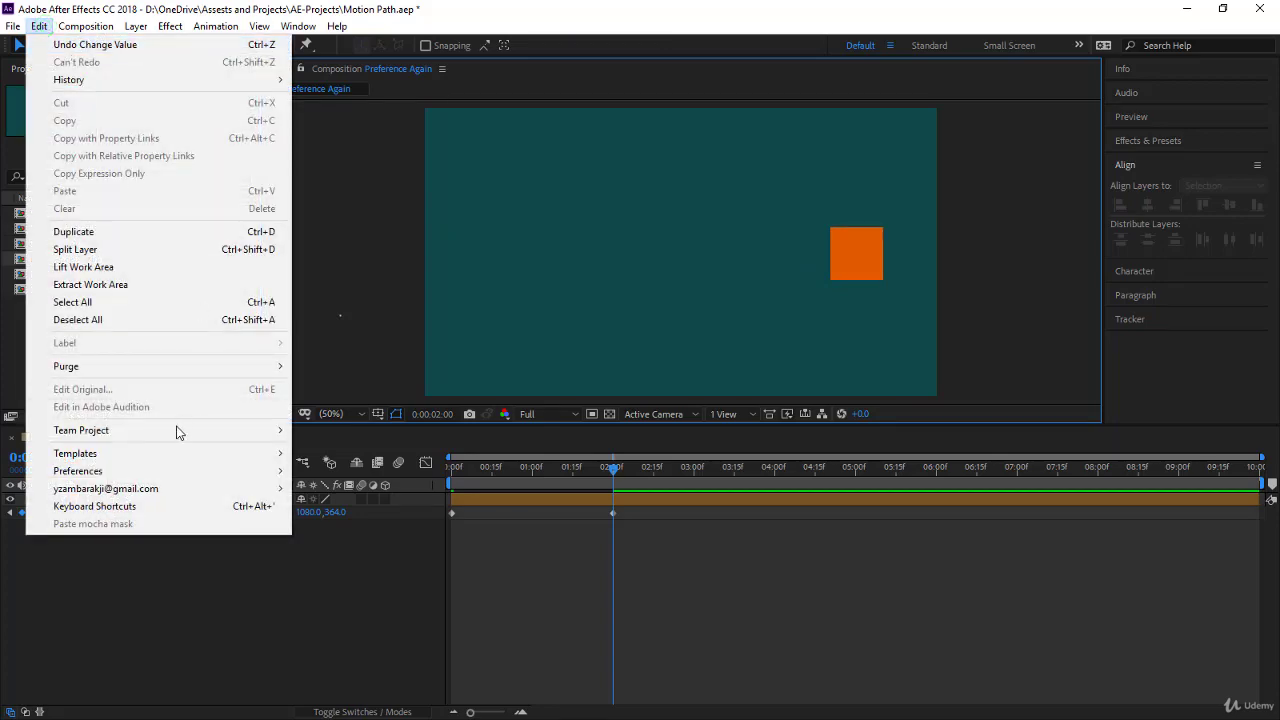
{"action": "mouse_move", "coordinate": [228, 471]}
{"action": "left_click", "coordinate": [380, 189]}
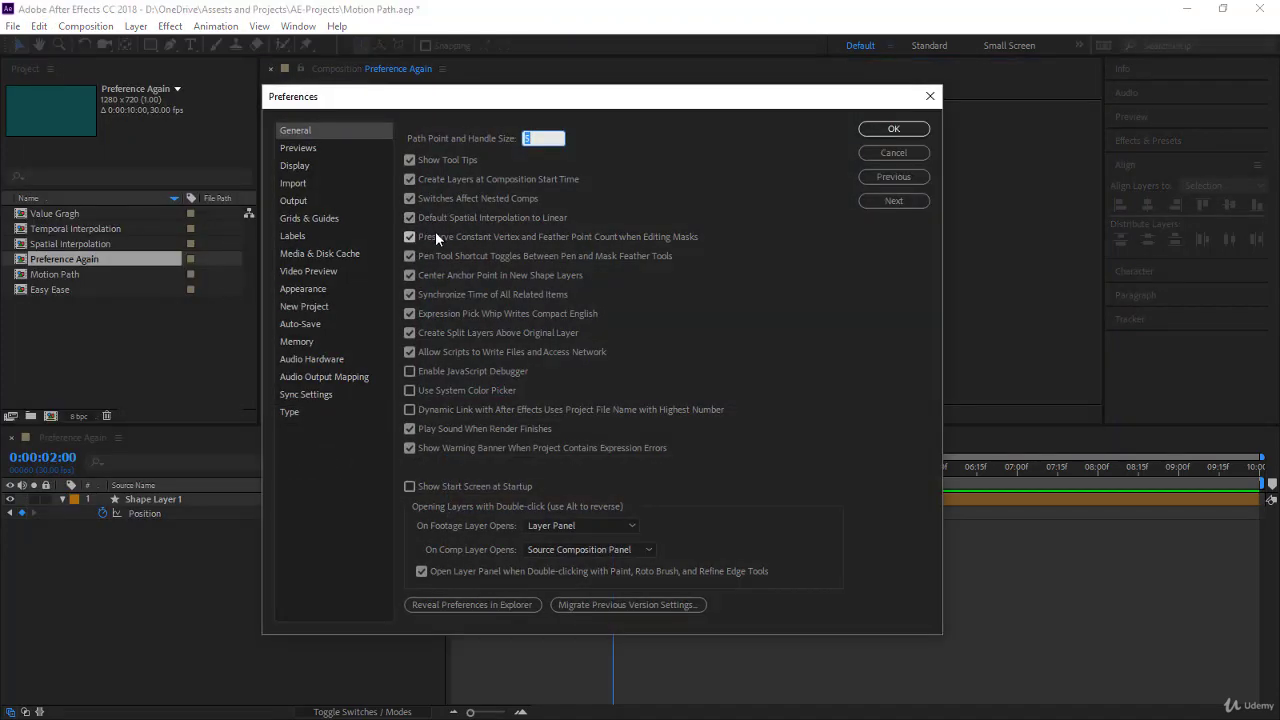
{"action": "left_click", "coordinate": [410, 218]}
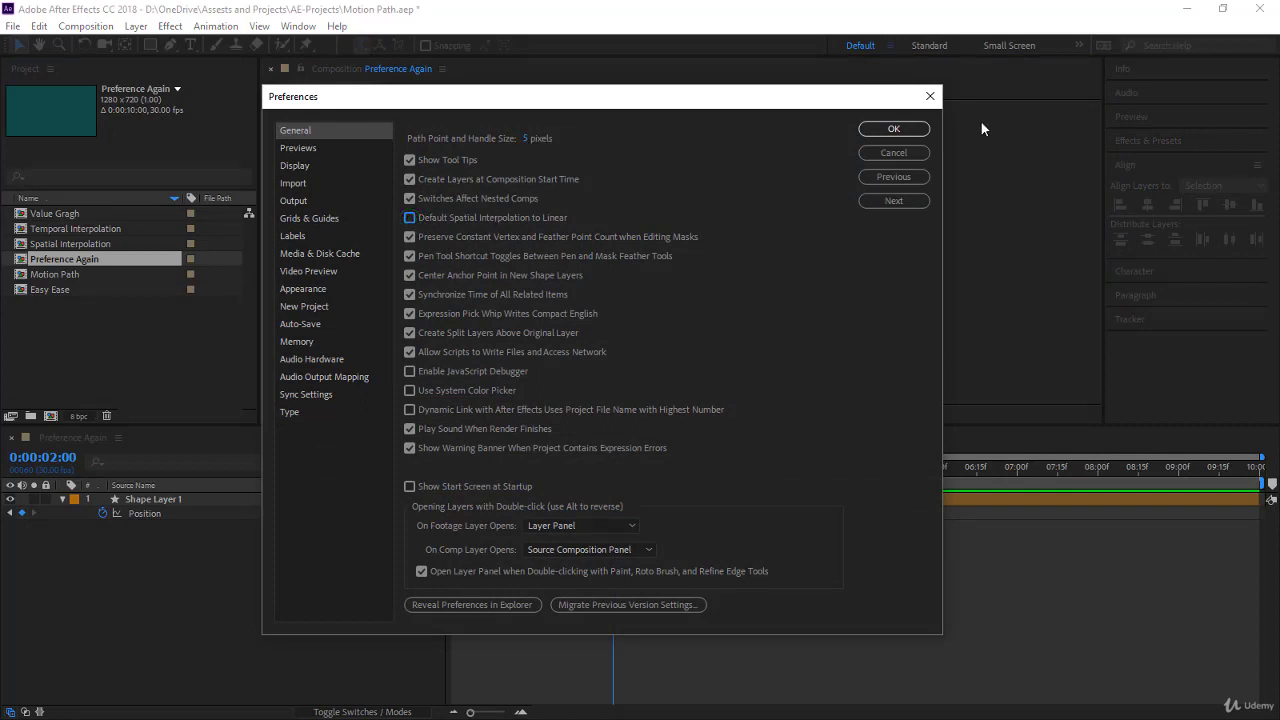
{"action": "left_click", "coordinate": [915, 128]}
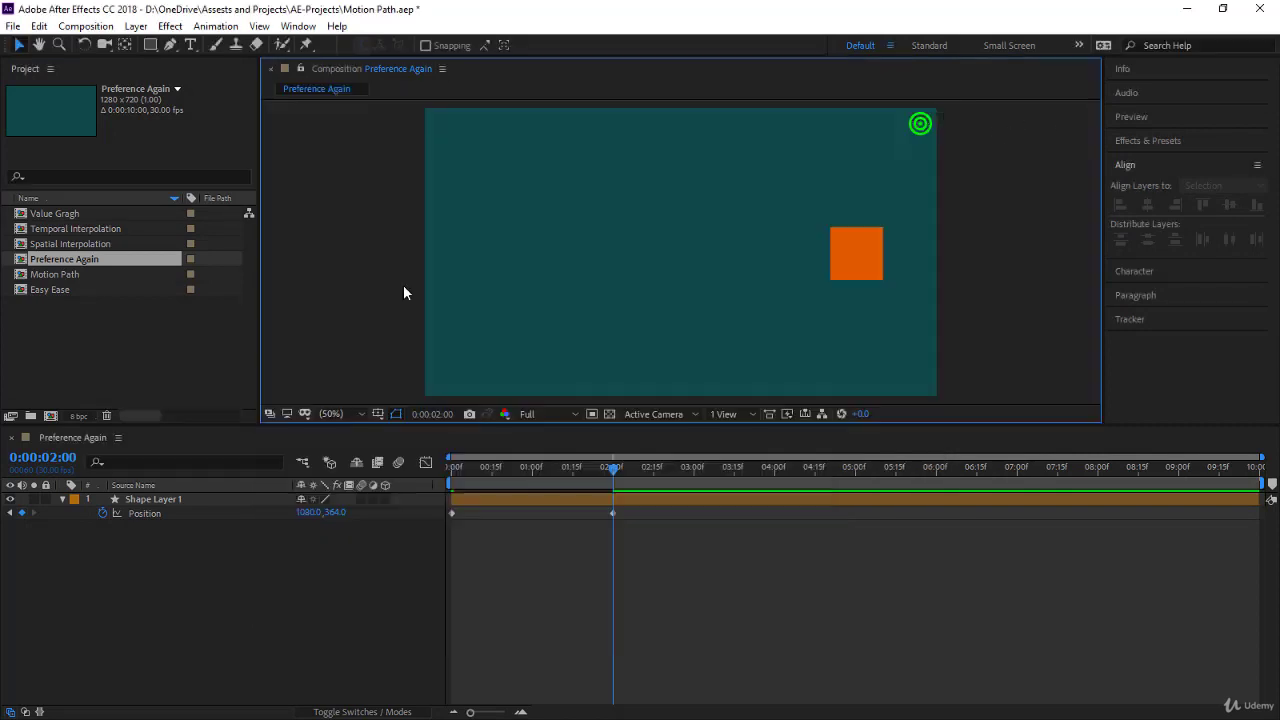
Draw a second orange square lower left and keyframe it moving right to 1117,579 from 2:00 to 3:27.
{"action": "left_click", "coordinate": [150, 43]}
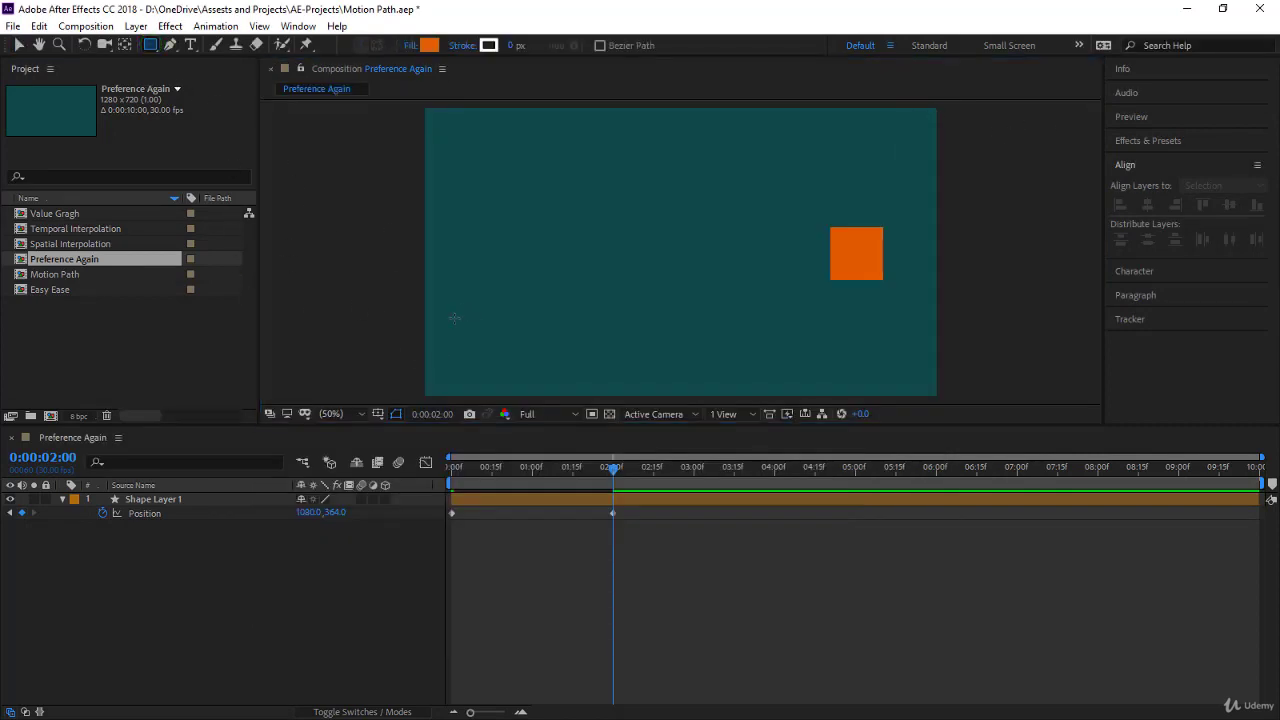
{"action": "left_click_drag", "start_coordinate": [454, 318], "coordinate": [508, 362]}
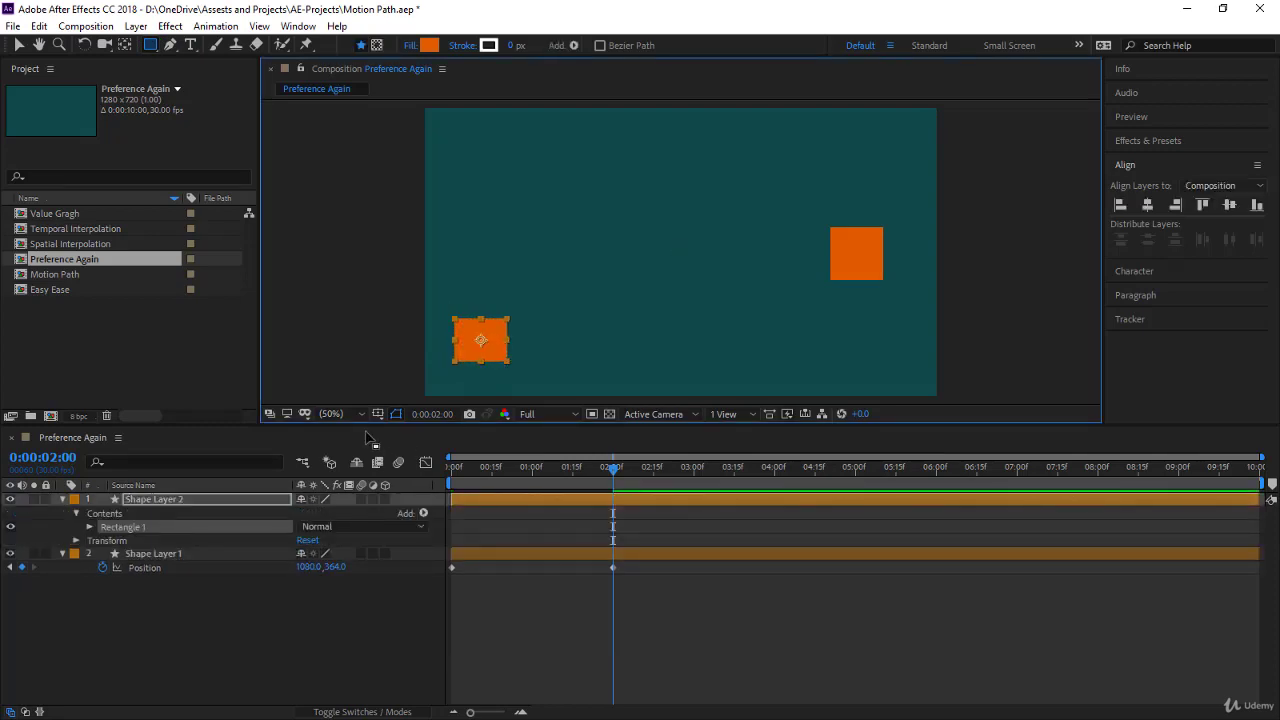
{"action": "key", "text": "p"}
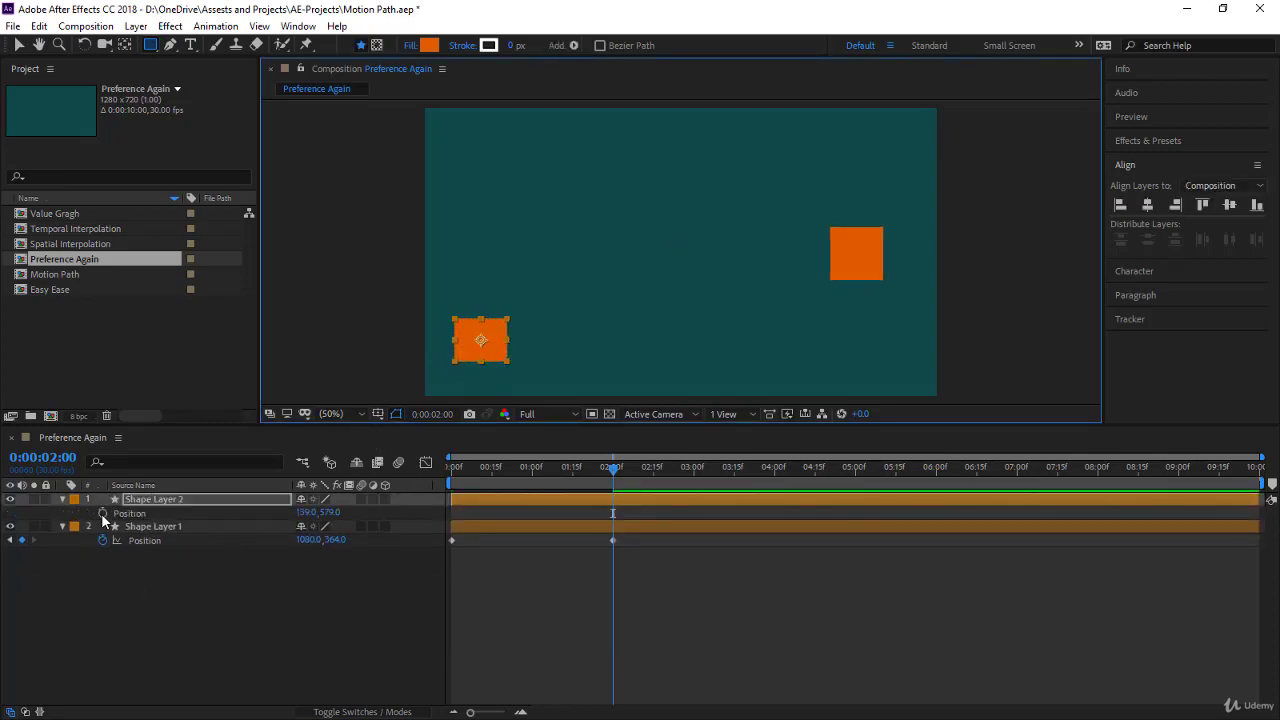
{"action": "left_click", "coordinate": [102, 513]}
{"action": "left_click_drag", "start_coordinate": [615, 465], "coordinate": [769, 476]}
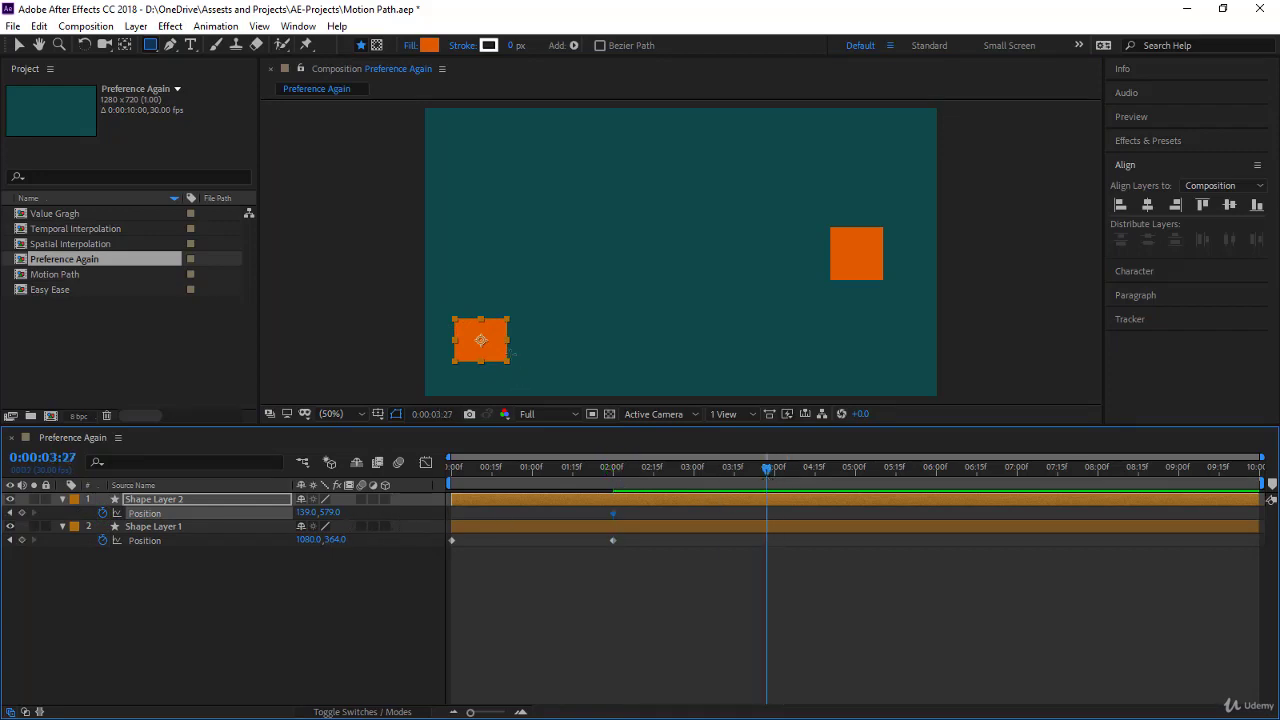
{"action": "key", "text": "v"}
{"action": "left_click_drag", "start_coordinate": [494, 351], "coordinate": [885, 333]}
Curve the lower square's motion path with its Bezier handles, then undo to straighten it.
{"action": "left_click", "coordinate": [853, 274], "text": "shift"}
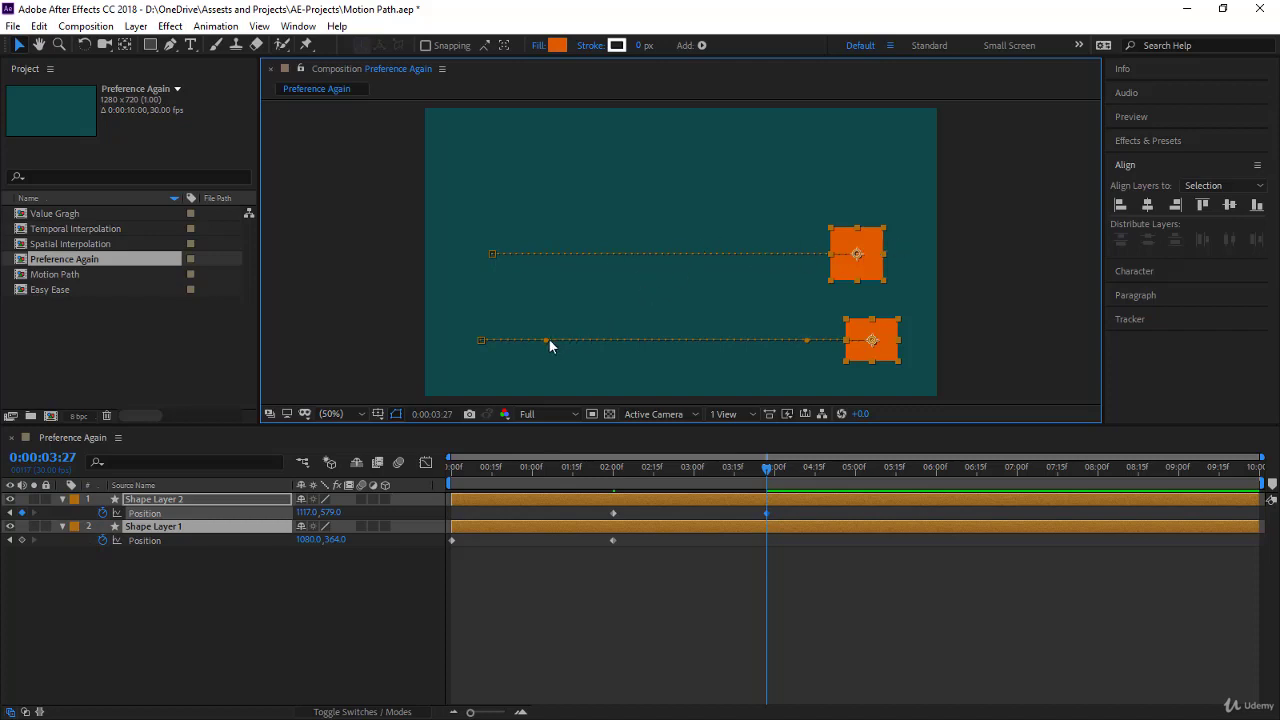
{"action": "left_click_drag", "start_coordinate": [548, 342], "coordinate": [554, 383]}
{"action": "left_click_drag", "start_coordinate": [810, 346], "coordinate": [637, 280]}
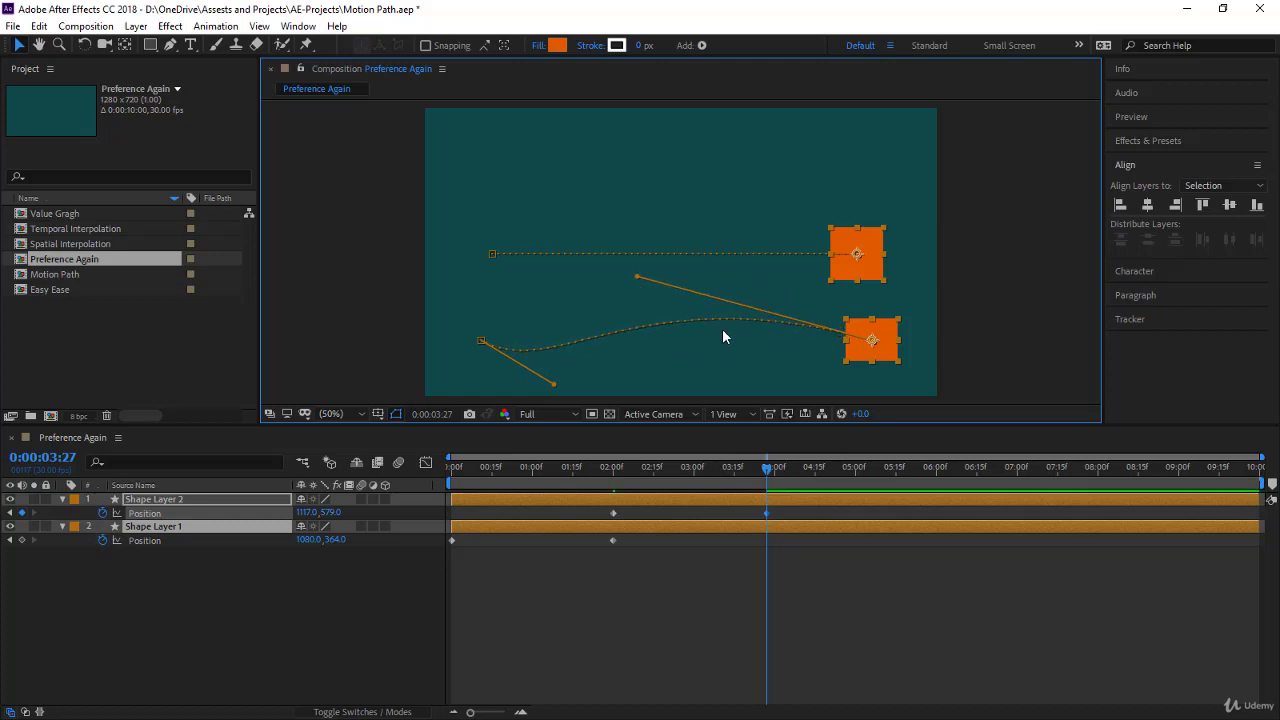
{"action": "key", "text": "ctrl+z"}
{"action": "key", "text": "ctrl+z"}
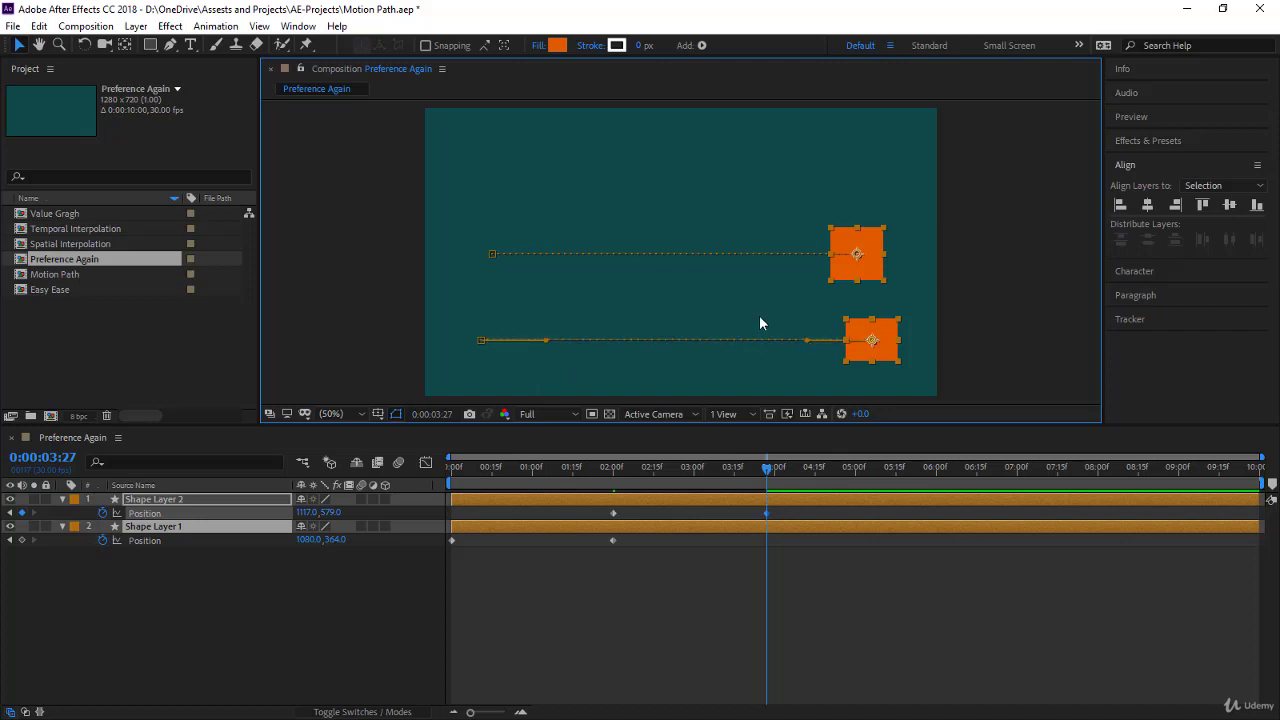
At 5:15, move both squares up to 856,70 and 893,285, curving the lower square's path.
{"action": "left_click_drag", "start_coordinate": [770, 478], "coordinate": [897, 478]}
{"action": "left_click_drag", "start_coordinate": [887, 340], "coordinate": [627, 243]}
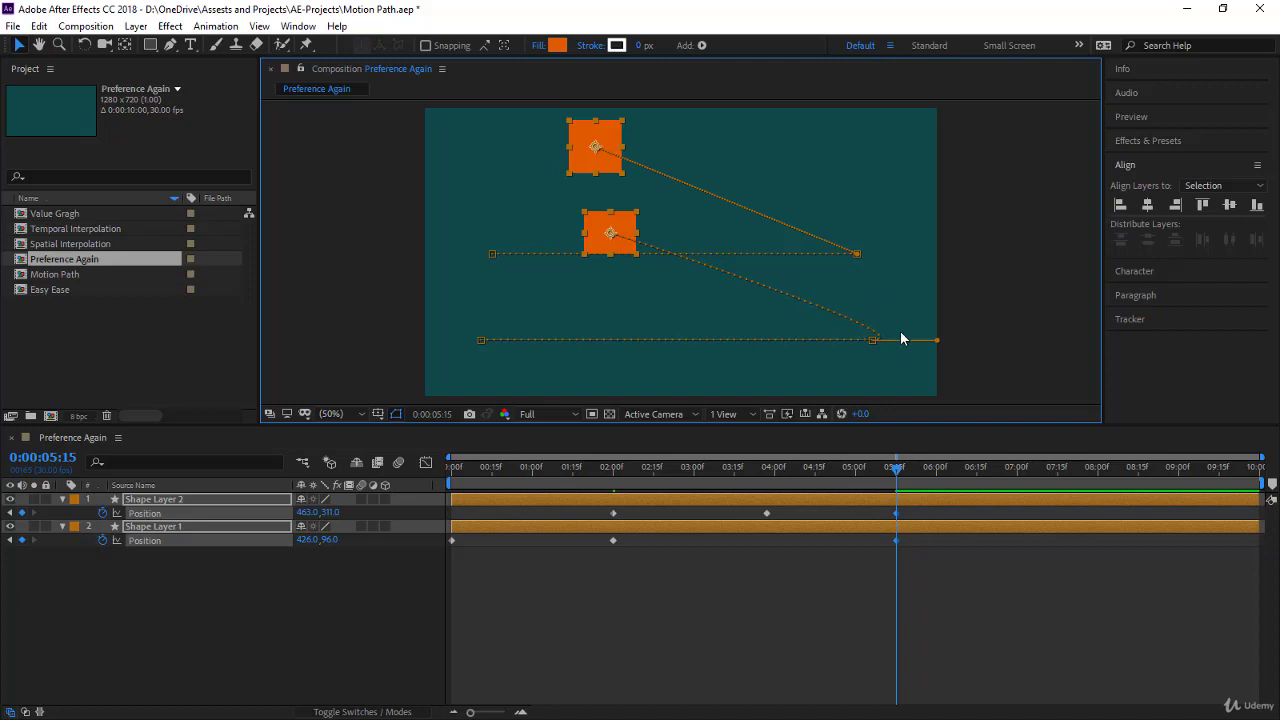
{"action": "left_click_drag", "start_coordinate": [624, 223], "coordinate": [803, 216]}
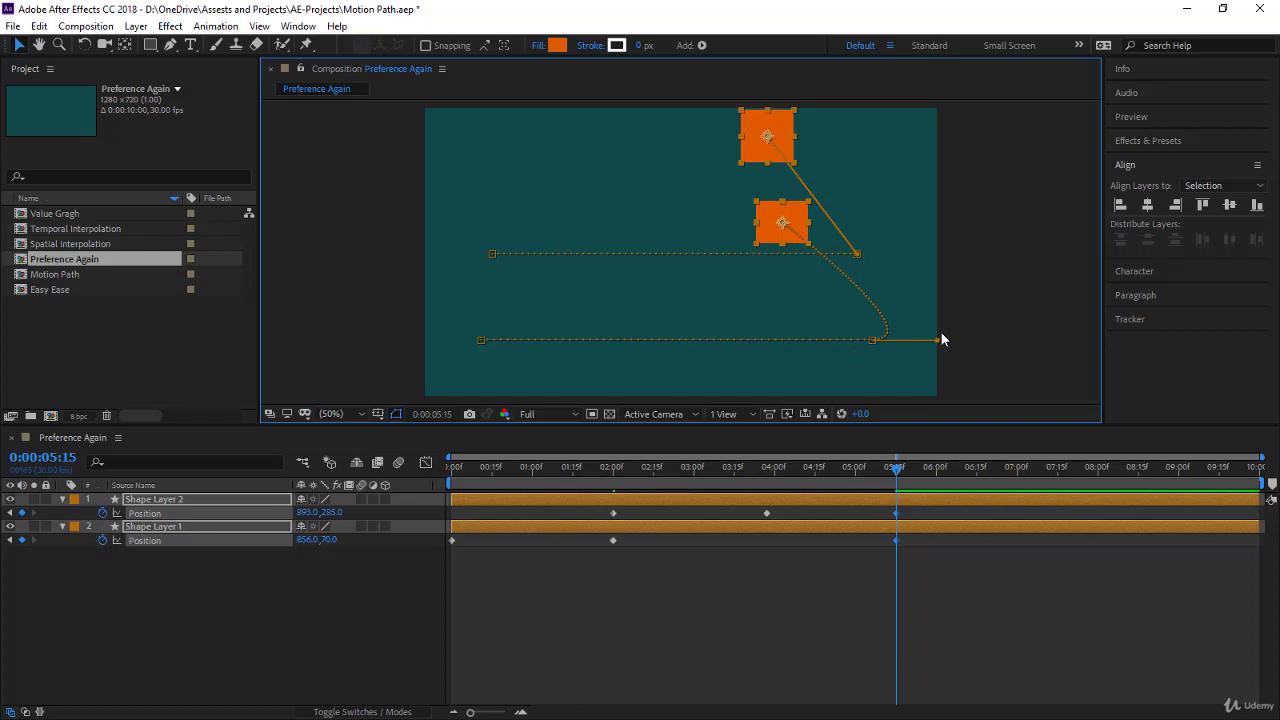
{"action": "left_click_drag", "start_coordinate": [938, 341], "coordinate": [615, 304]}
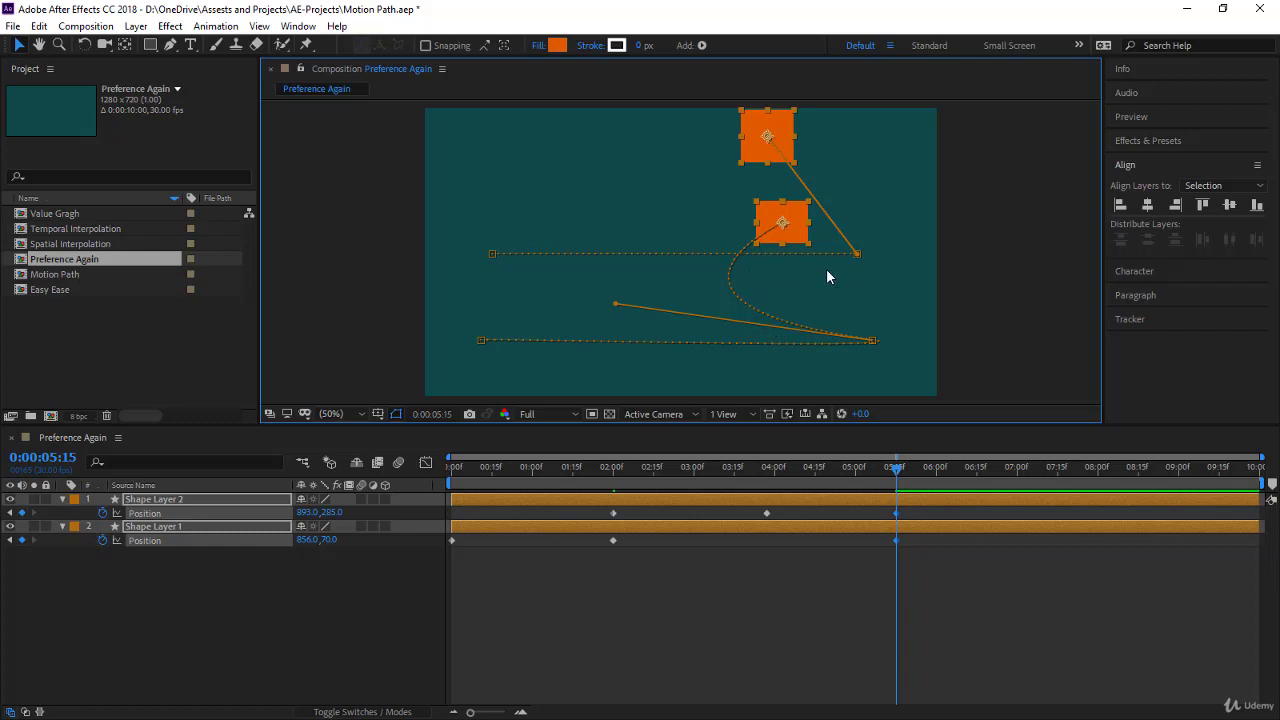
{"action": "left_click", "coordinate": [883, 235]}
{"action": "left_click", "coordinate": [759, 124]}
{"action": "left_click", "coordinate": [201, 540]}
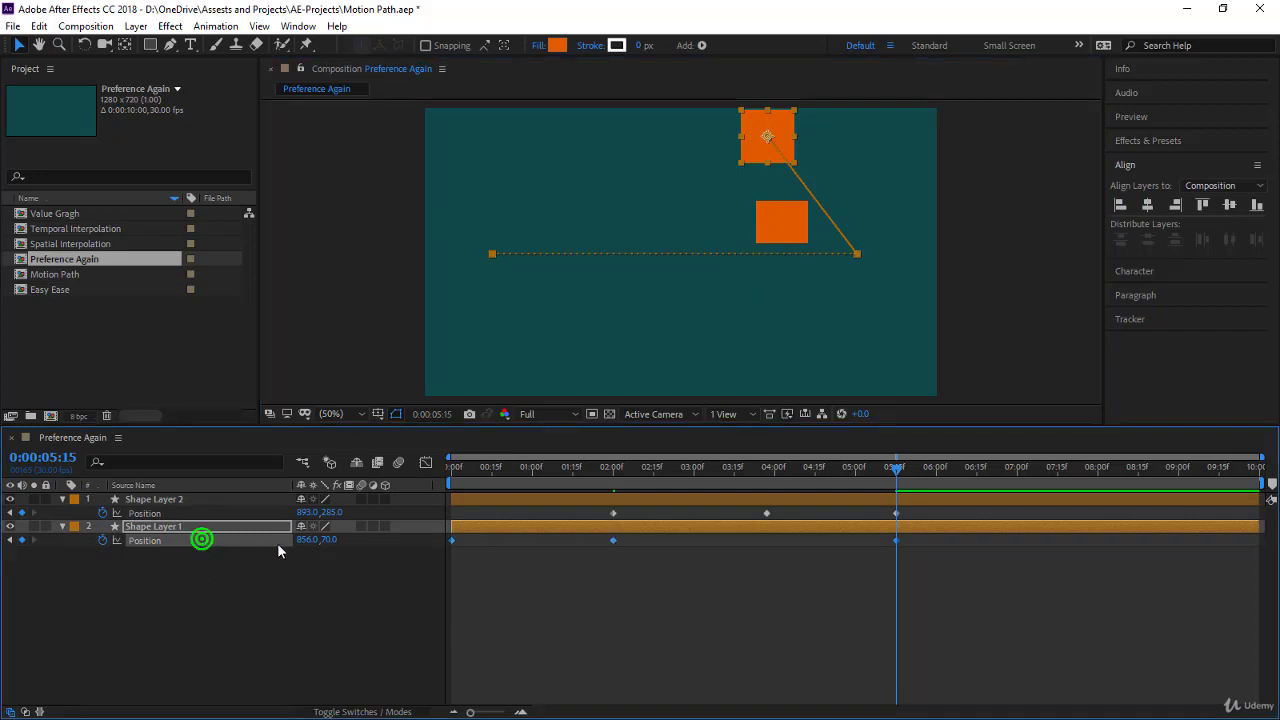
{"action": "right_click", "coordinate": [451, 541]}
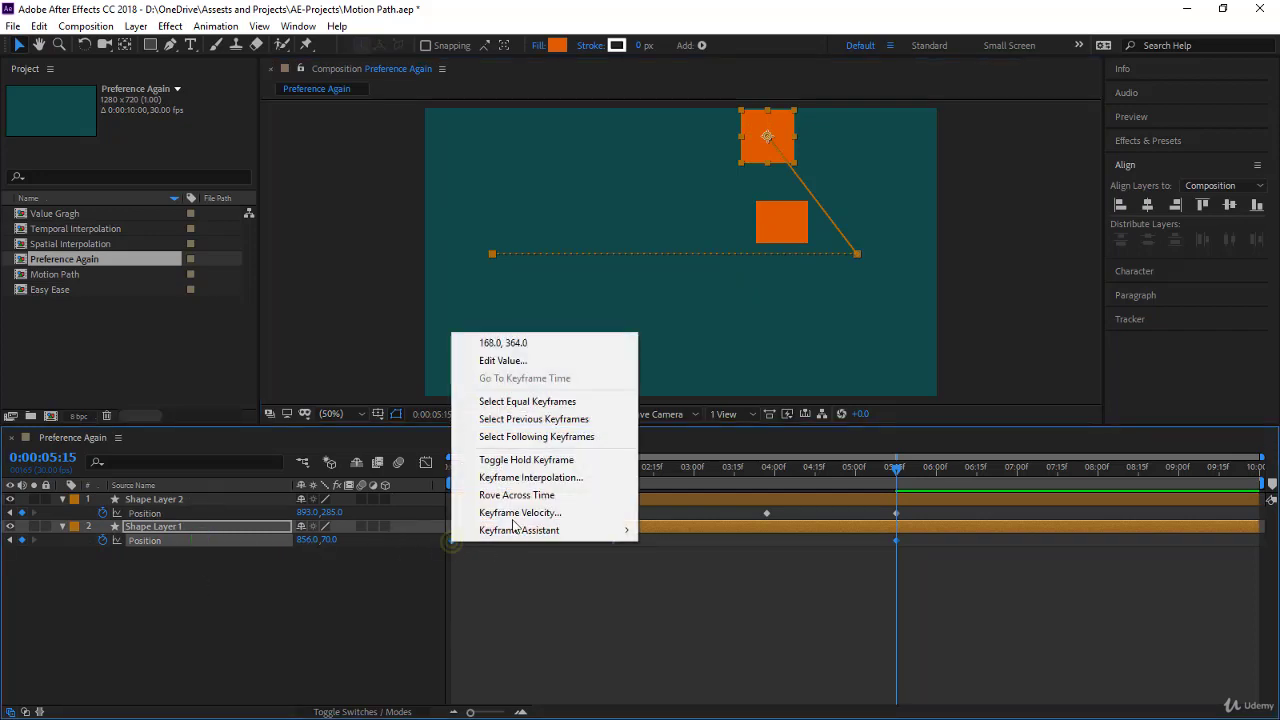
{"action": "left_click", "coordinate": [541, 478]}
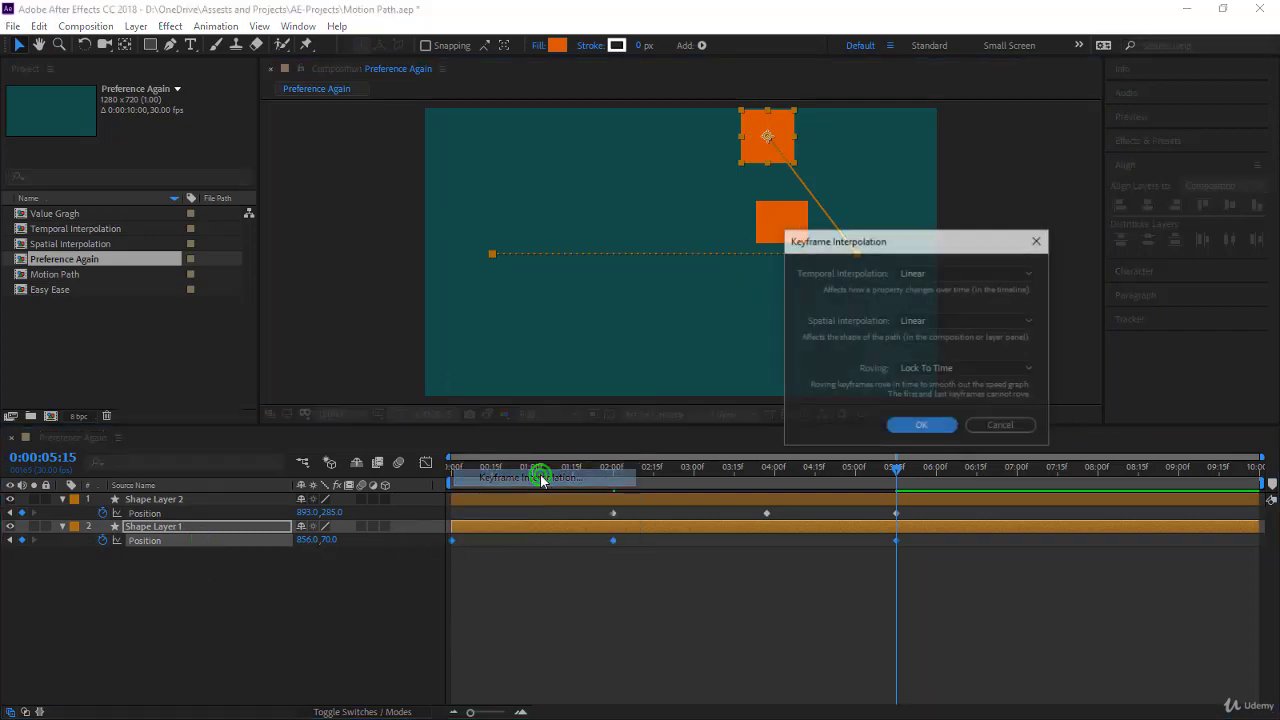
{"action": "left_click", "coordinate": [933, 273]}
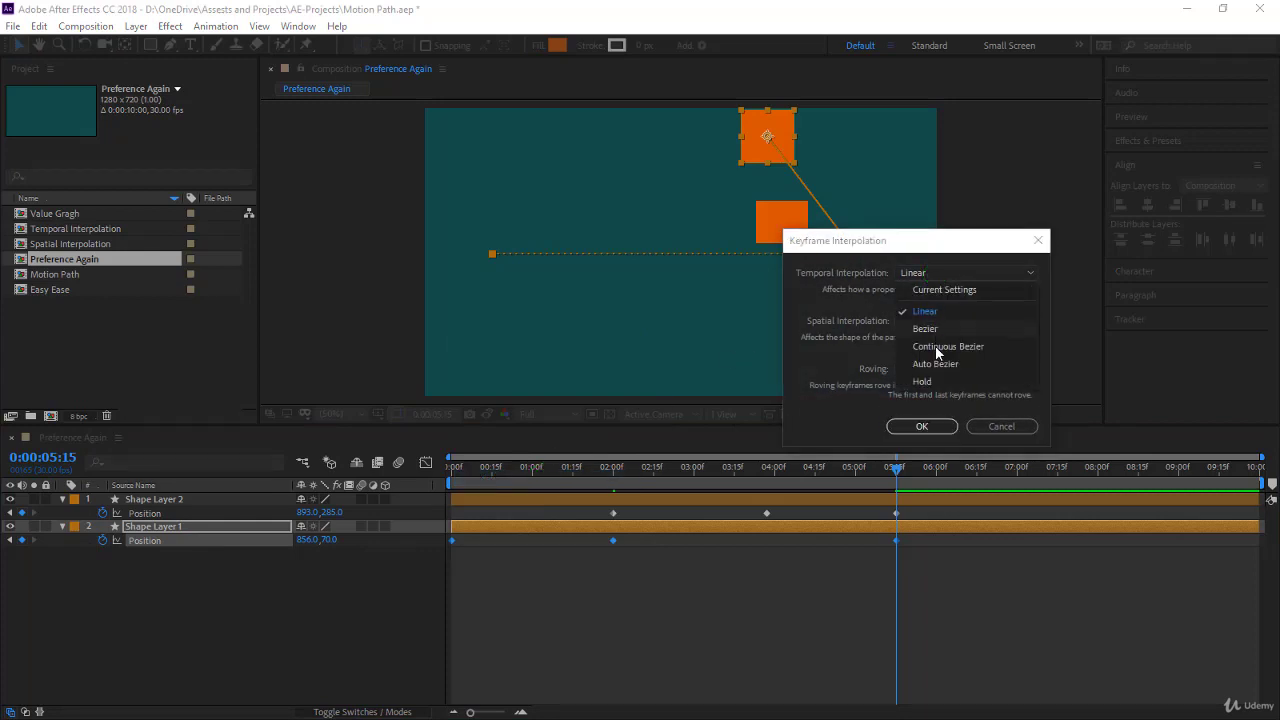
{"action": "left_click", "coordinate": [935, 347]}
{"action": "left_click", "coordinate": [927, 319]}
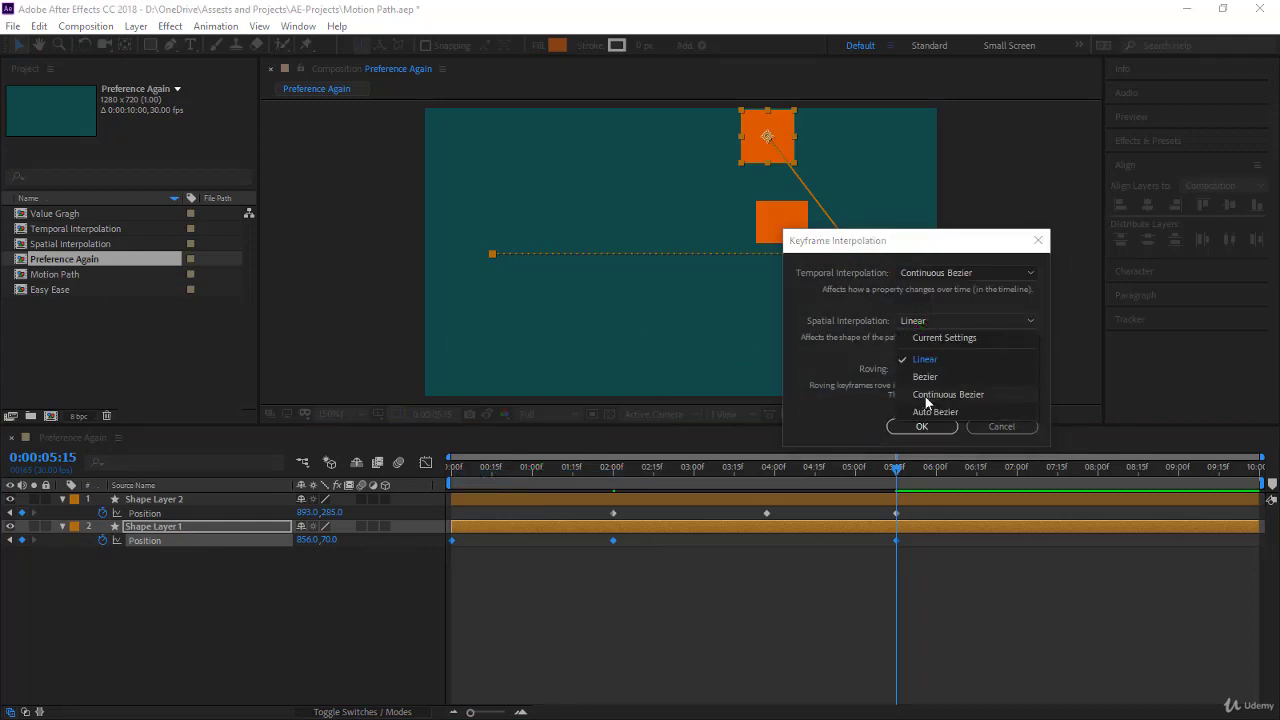
{"action": "left_click", "coordinate": [926, 395]}
{"action": "left_click", "coordinate": [922, 425]}
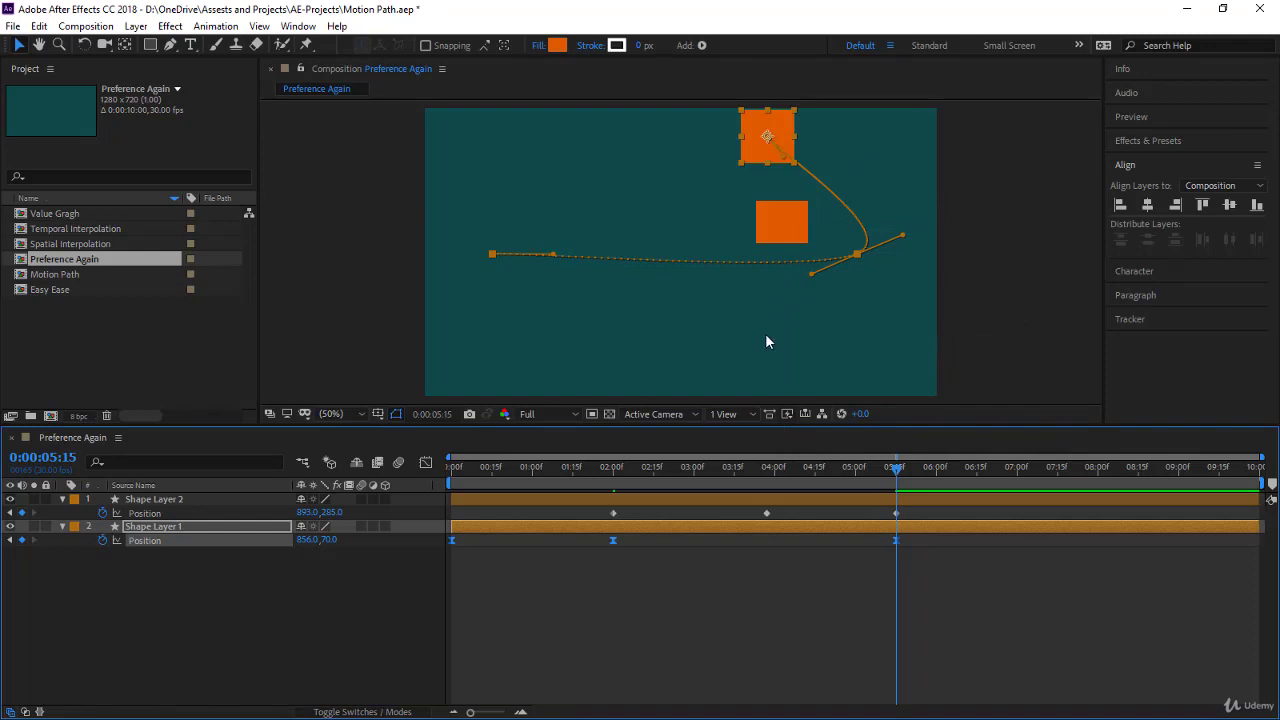
{"action": "left_click", "coordinate": [781, 238], "text": "shift"}
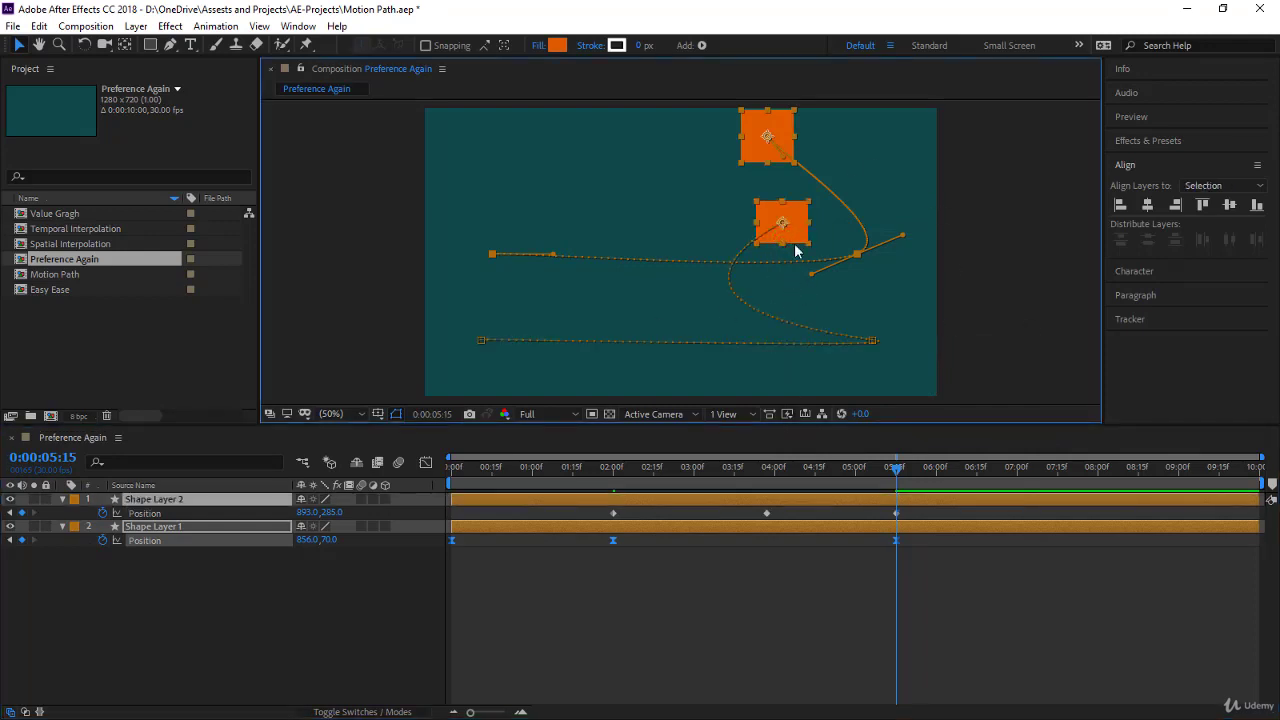
{"action": "key", "text": "ctrl+z"}
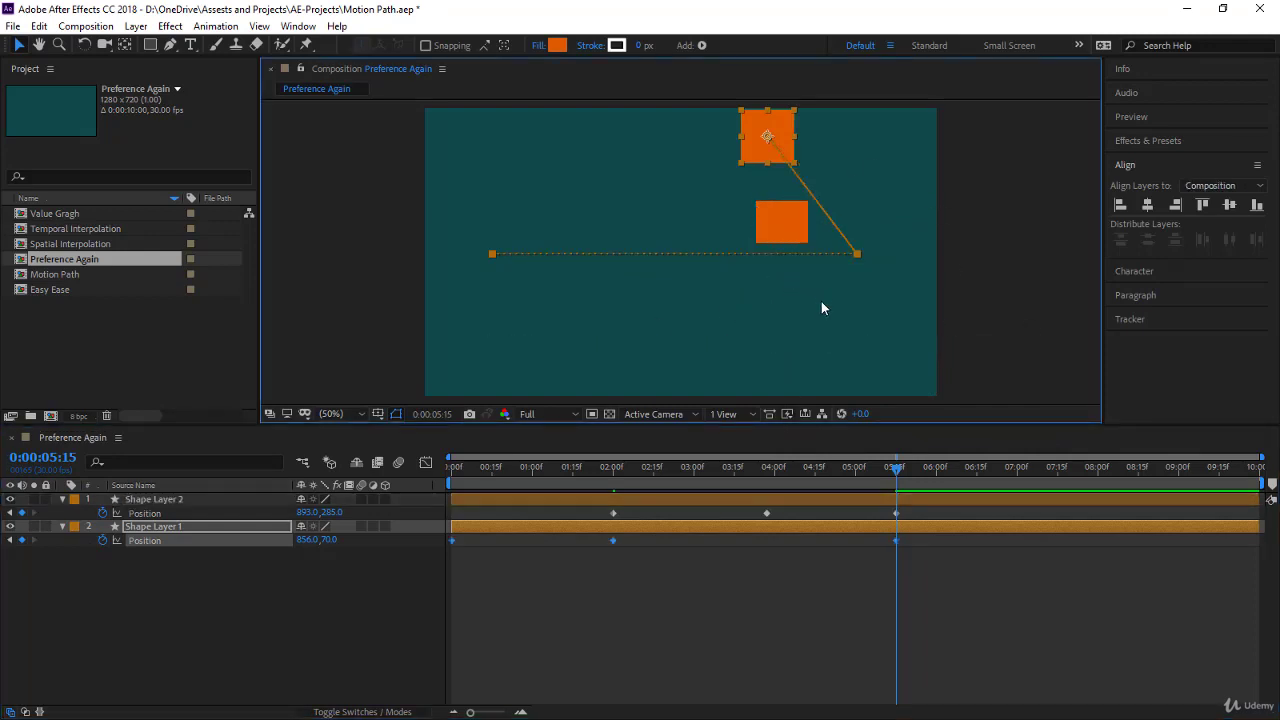
Set the lower square's 04:00 path keyframe at 1117,579 to Linear spatial interpolation.
{"action": "left_click", "coordinate": [773, 233]}
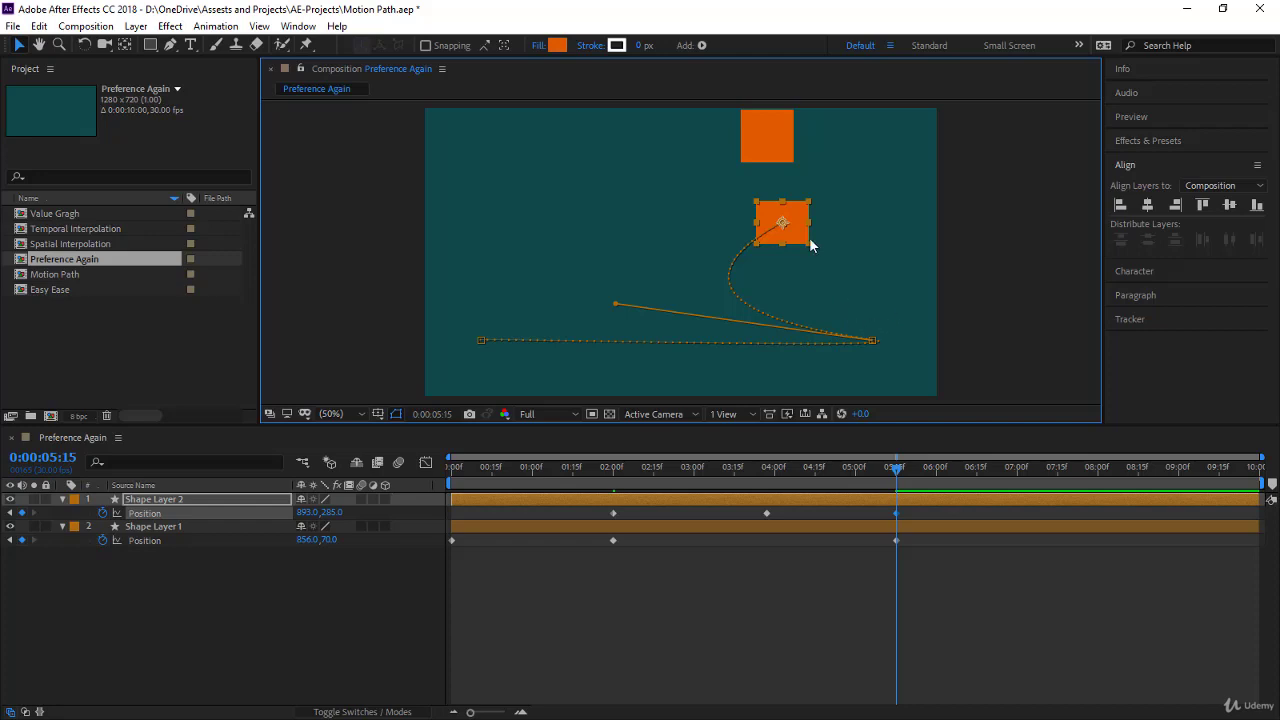
{"action": "left_click", "coordinate": [871, 341]}
{"action": "right_click", "coordinate": [871, 343]}
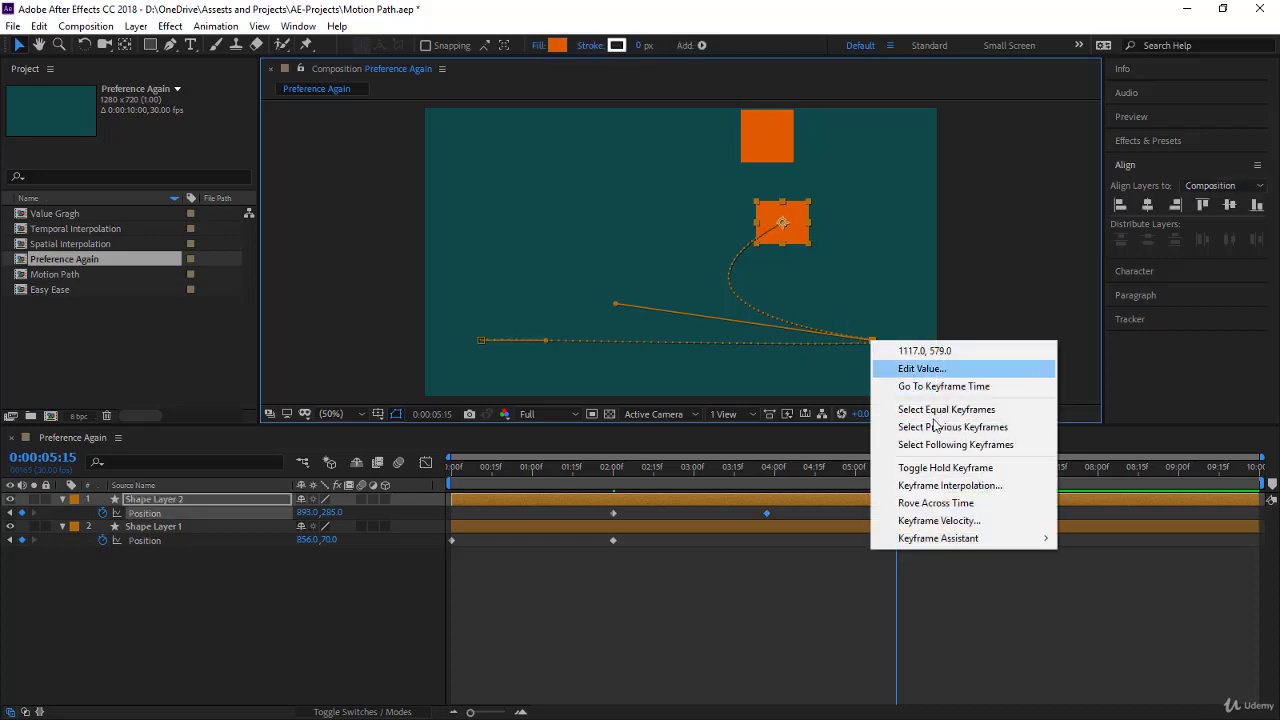
{"action": "left_click", "coordinate": [944, 487]}
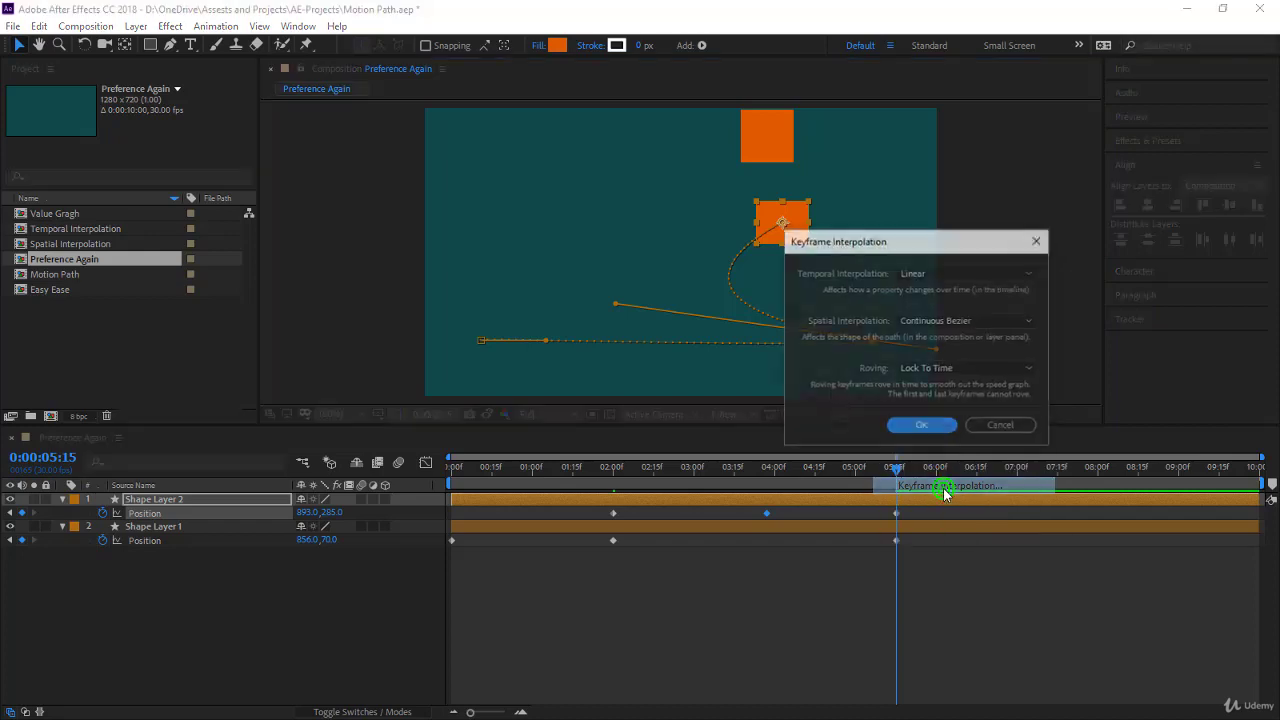
{"action": "left_click", "coordinate": [933, 321]}
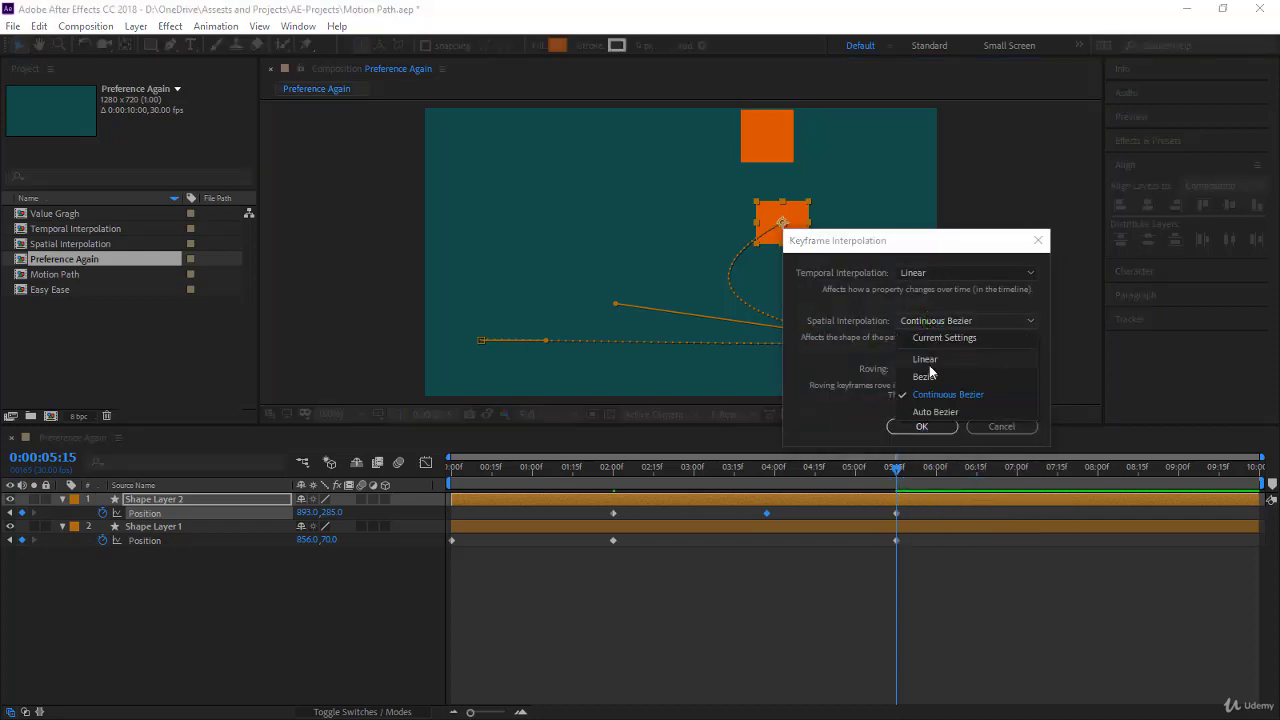
{"action": "left_click", "coordinate": [929, 365]}
{"action": "left_click", "coordinate": [921, 428]}
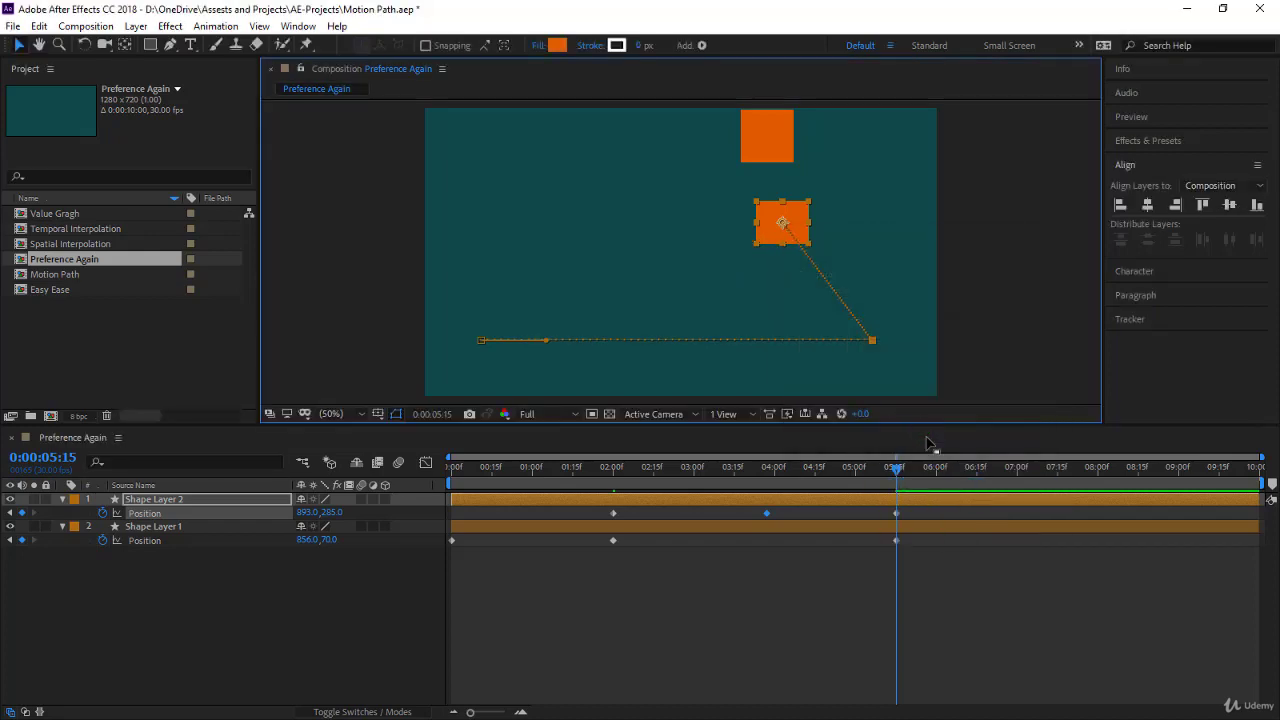